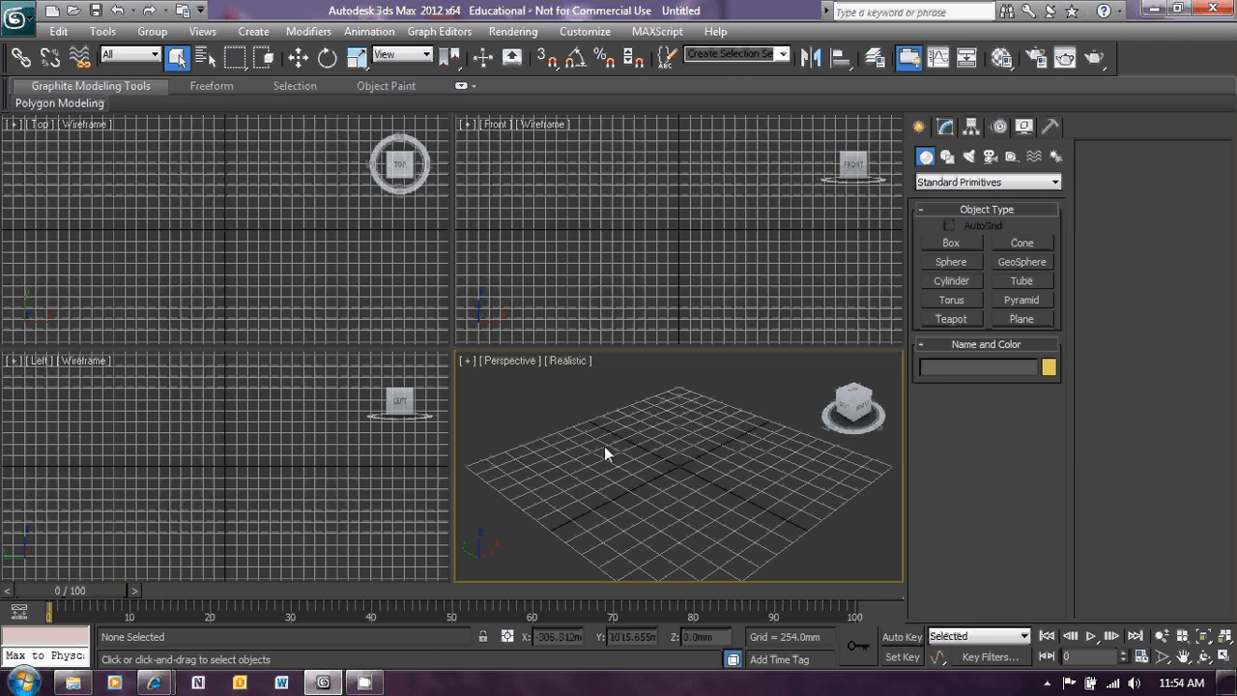
# Create a standard primitive plane about 3423 mm long and 3483 mm wide, covering the grid in the Perspective view.
pyautogui.click(922, 151)
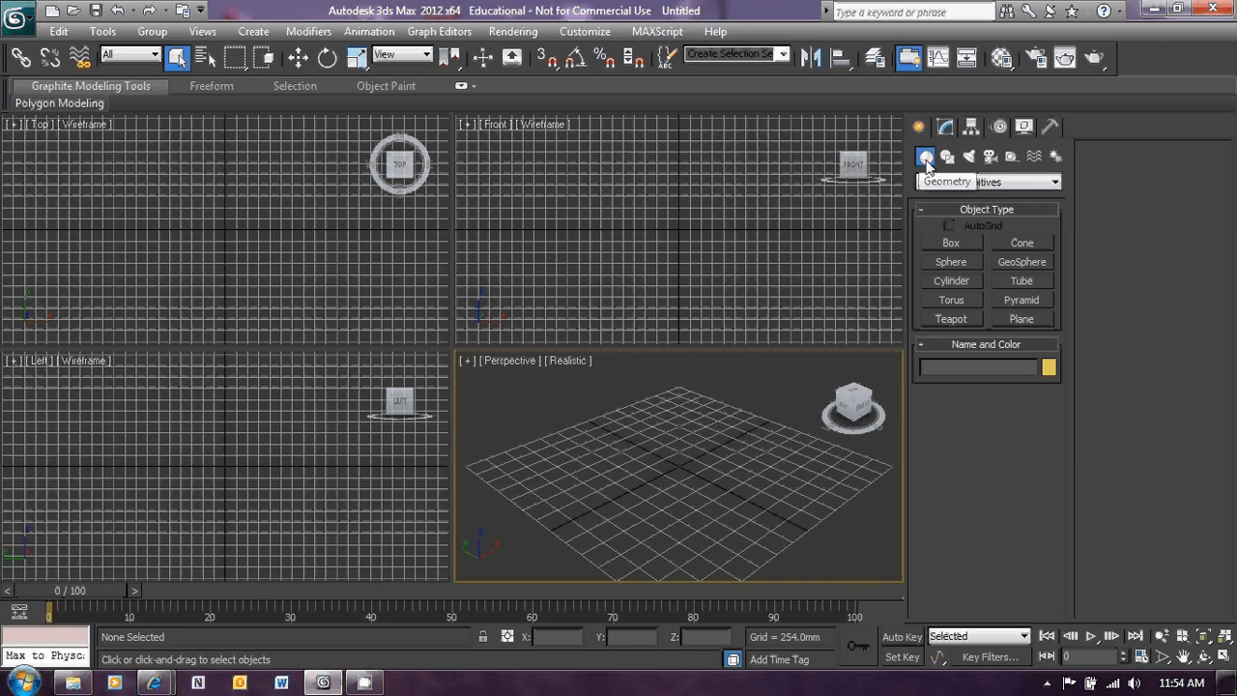
pyautogui.click(1023, 319)
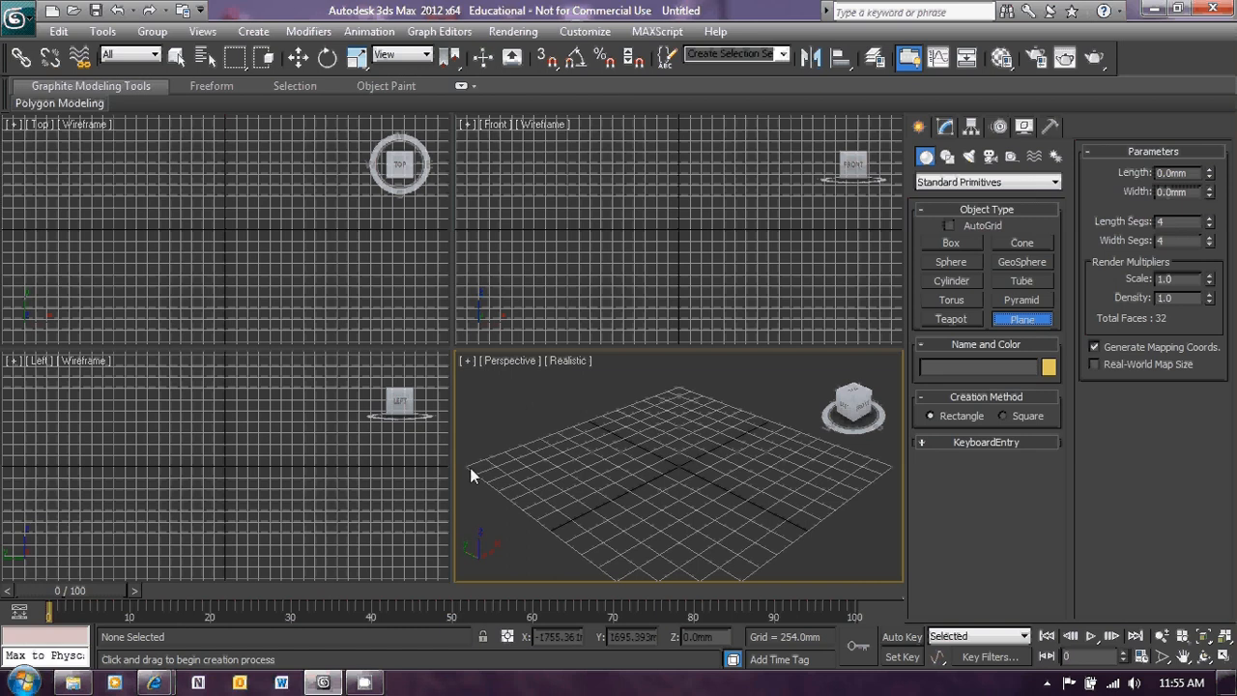
pyautogui.moveTo(469, 467); pyautogui.dragTo(890, 468)
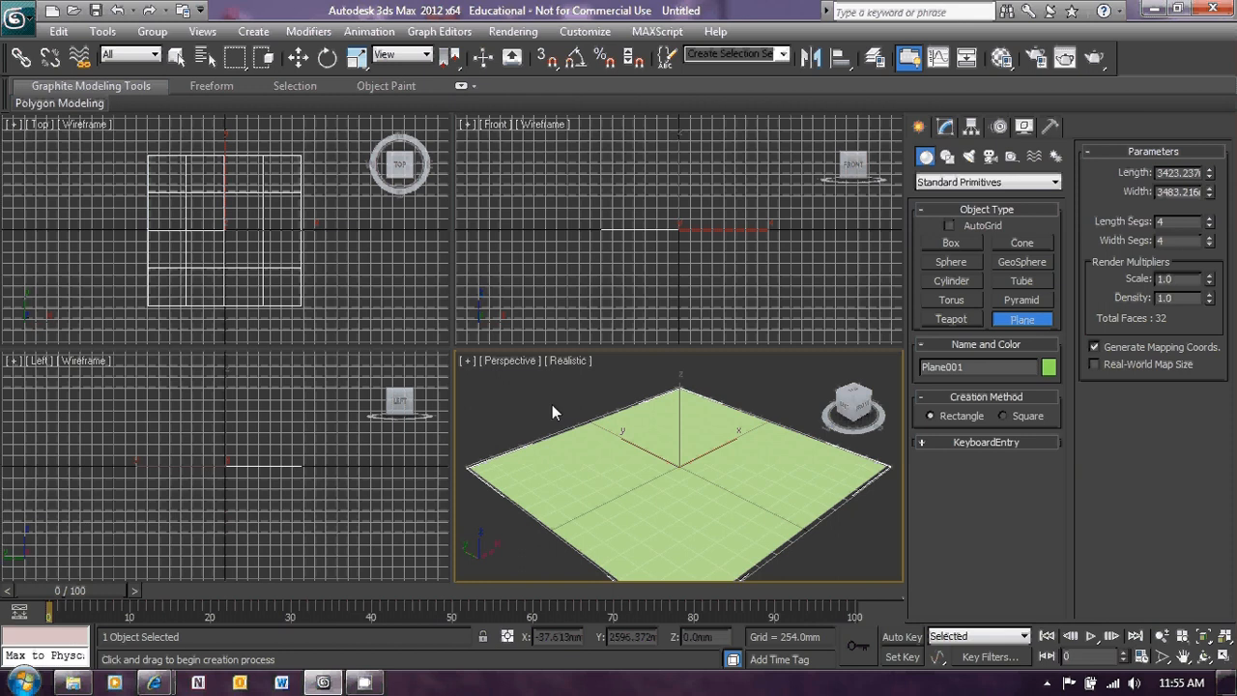
# Open the Material Editor and rename the first sample material as water.
pyautogui.press('m')
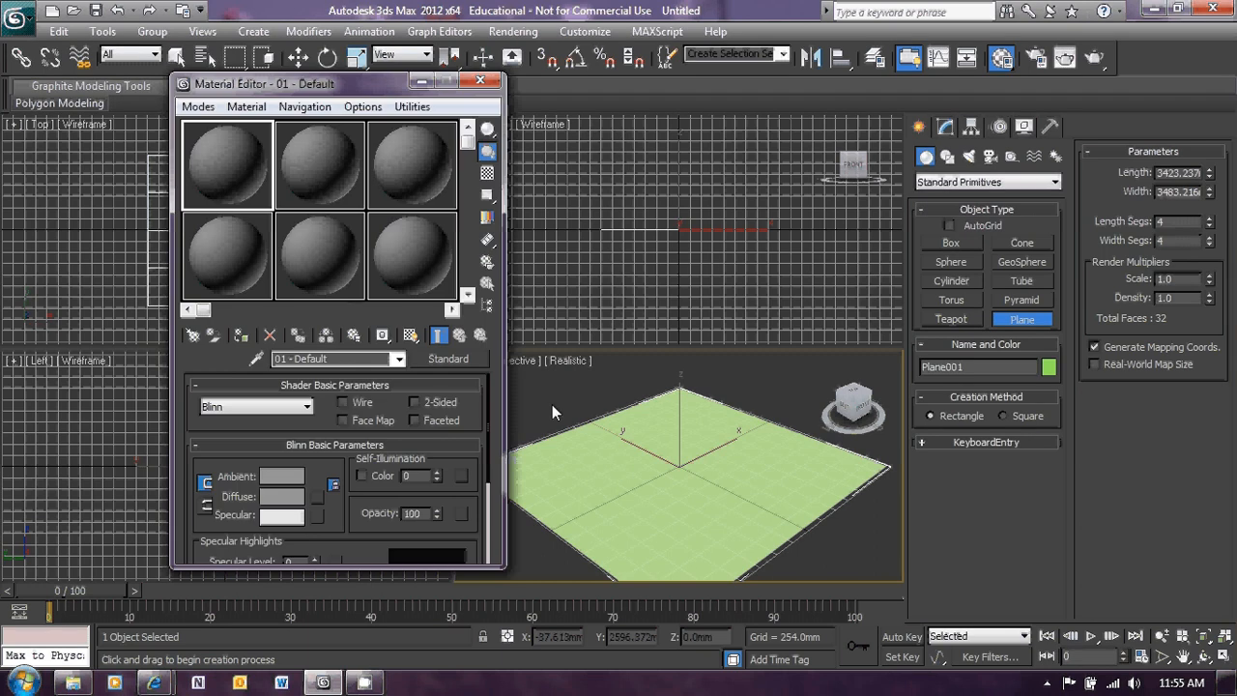
pyautogui.click(338, 359)
pyautogui.moveTo(339, 361); pyautogui.dragTo(257, 356)
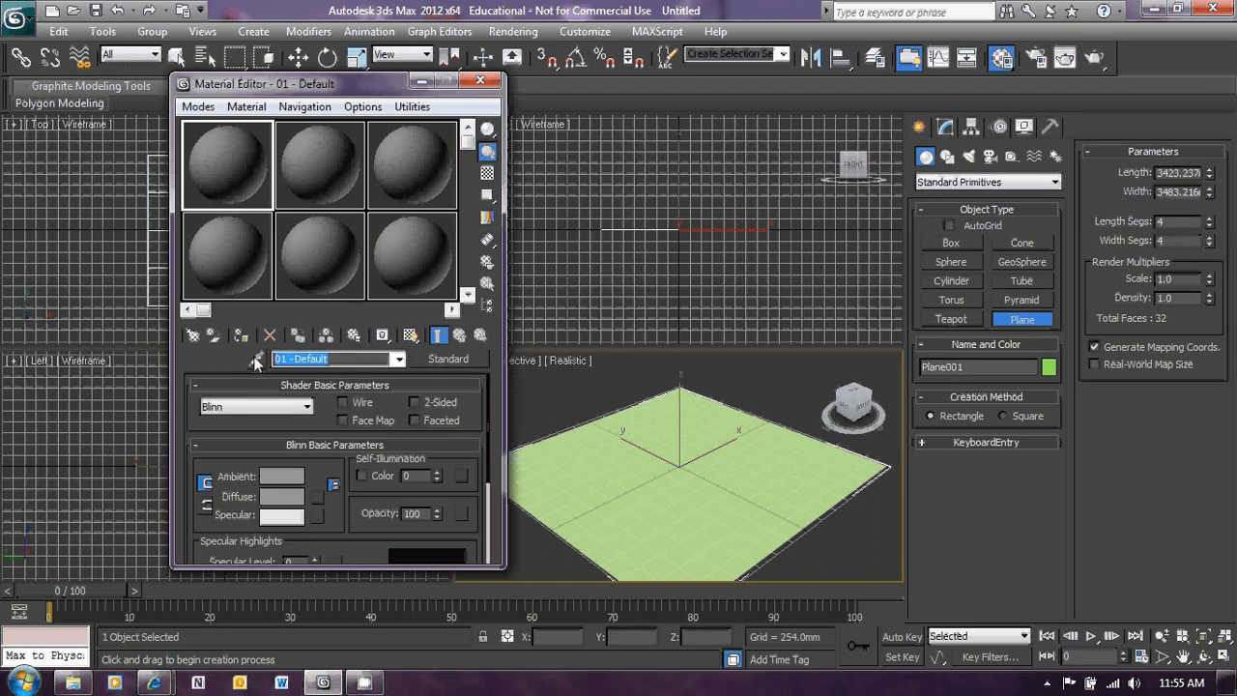
pyautogui.write('water')
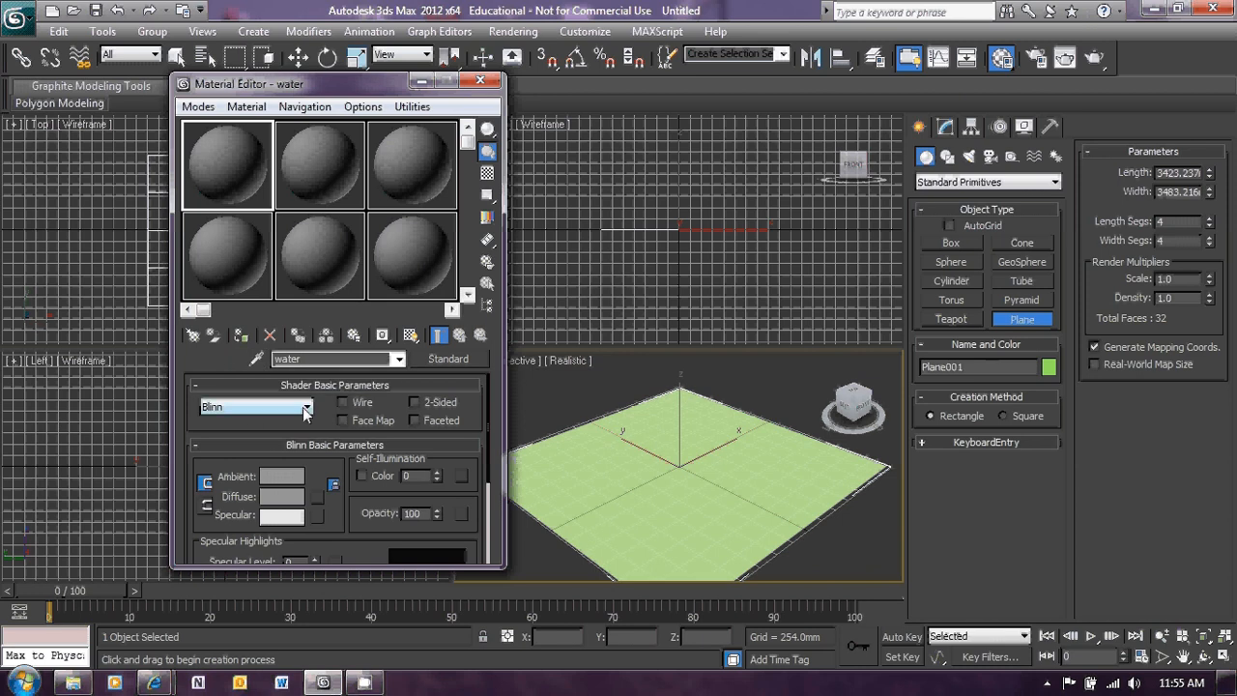
# Set the water material's shader to Anisotropic and enable its self-illumination color.
pyautogui.click(255, 407)
pyautogui.click(240, 425)
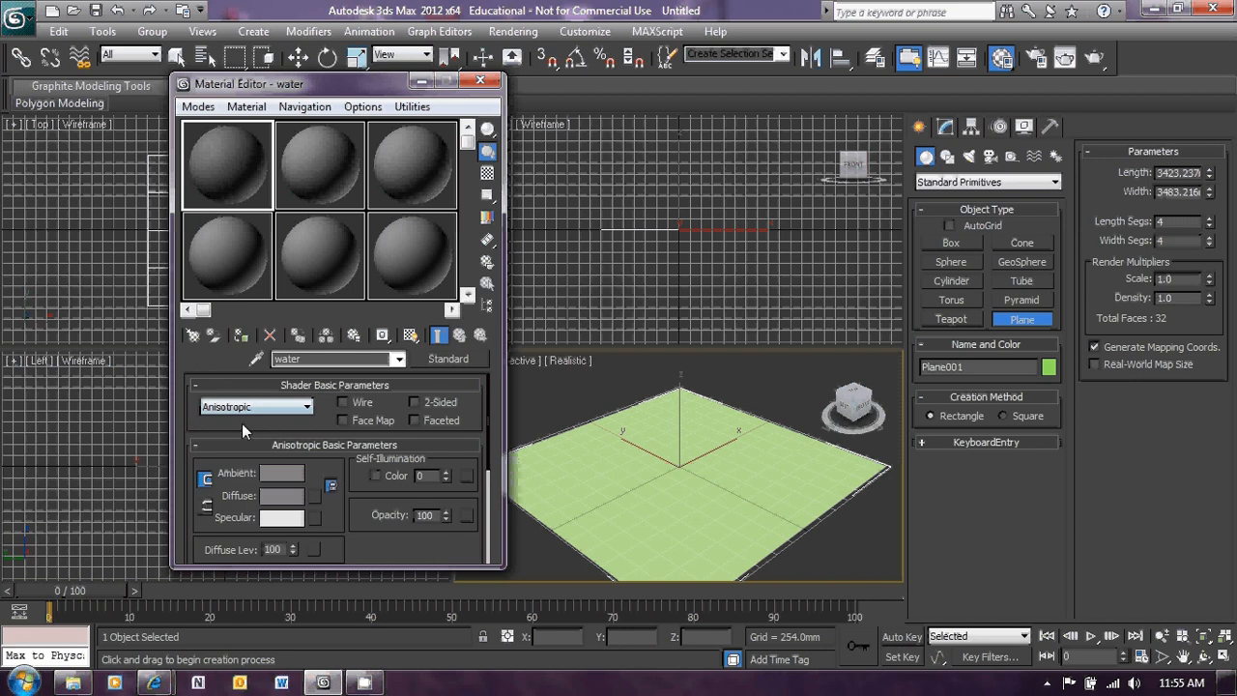
pyautogui.click(376, 475)
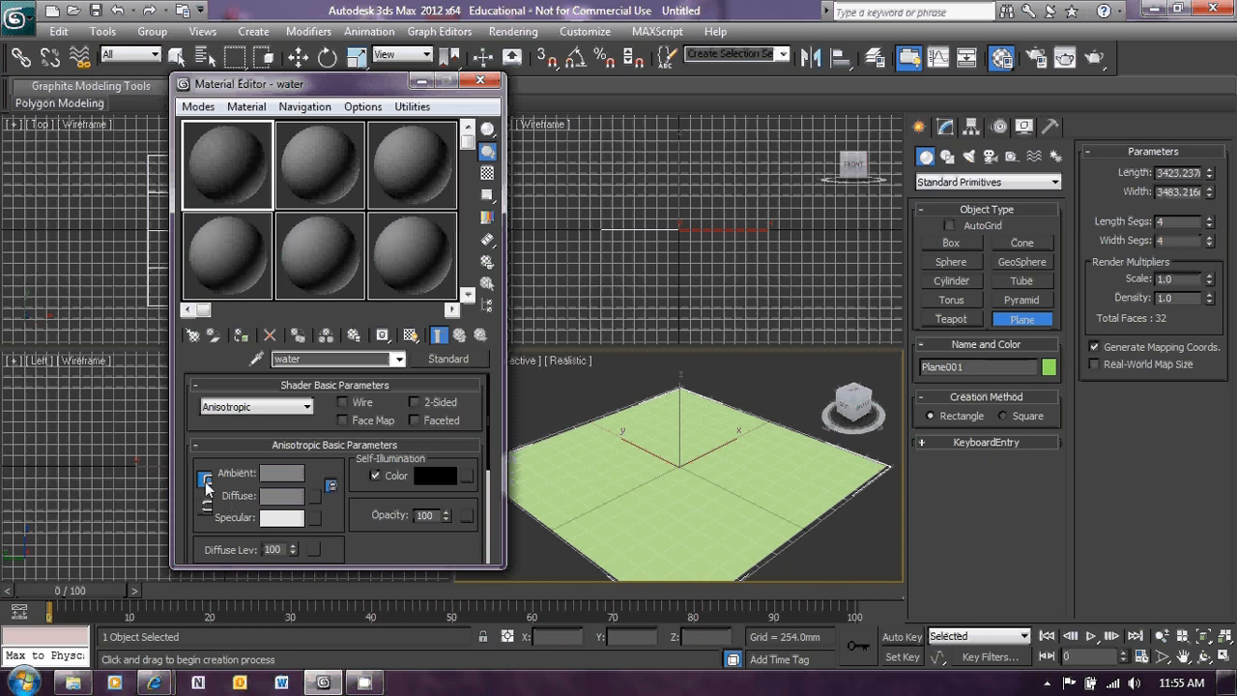
# Unlock the ambient color from the diffuse color and set ambient to a very dark navy, RGB 1, 1, 34.
pyautogui.click(287, 475)
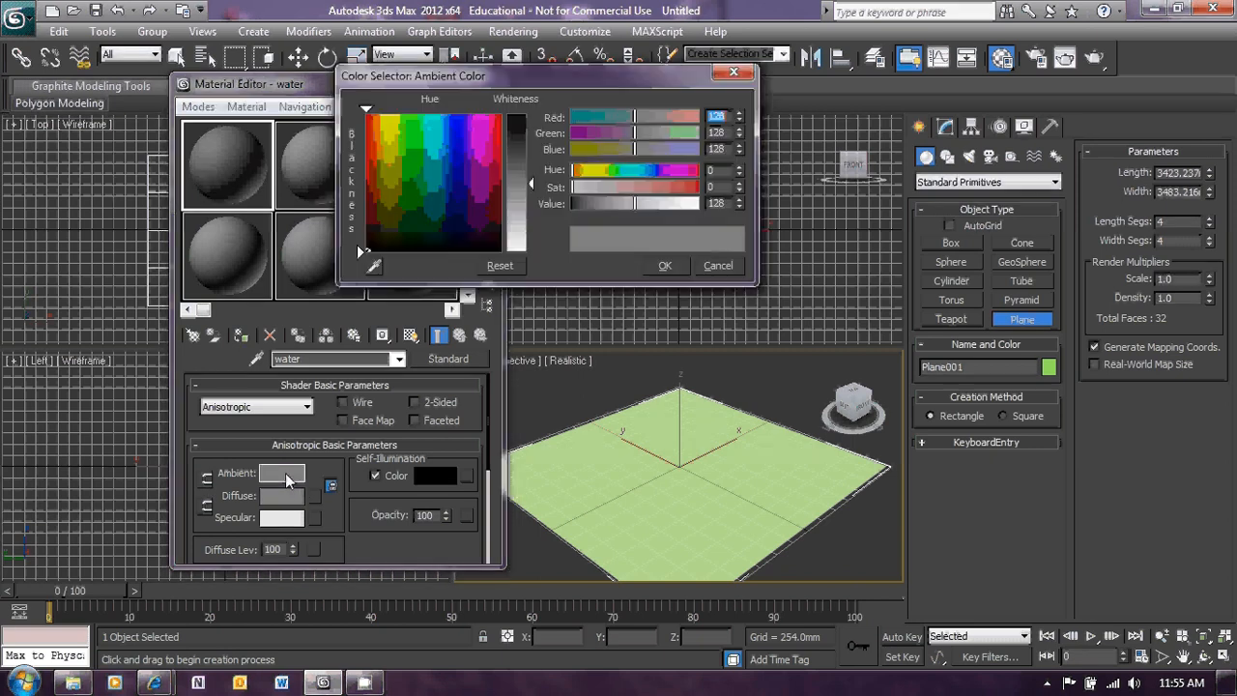
pyautogui.click(457, 128)
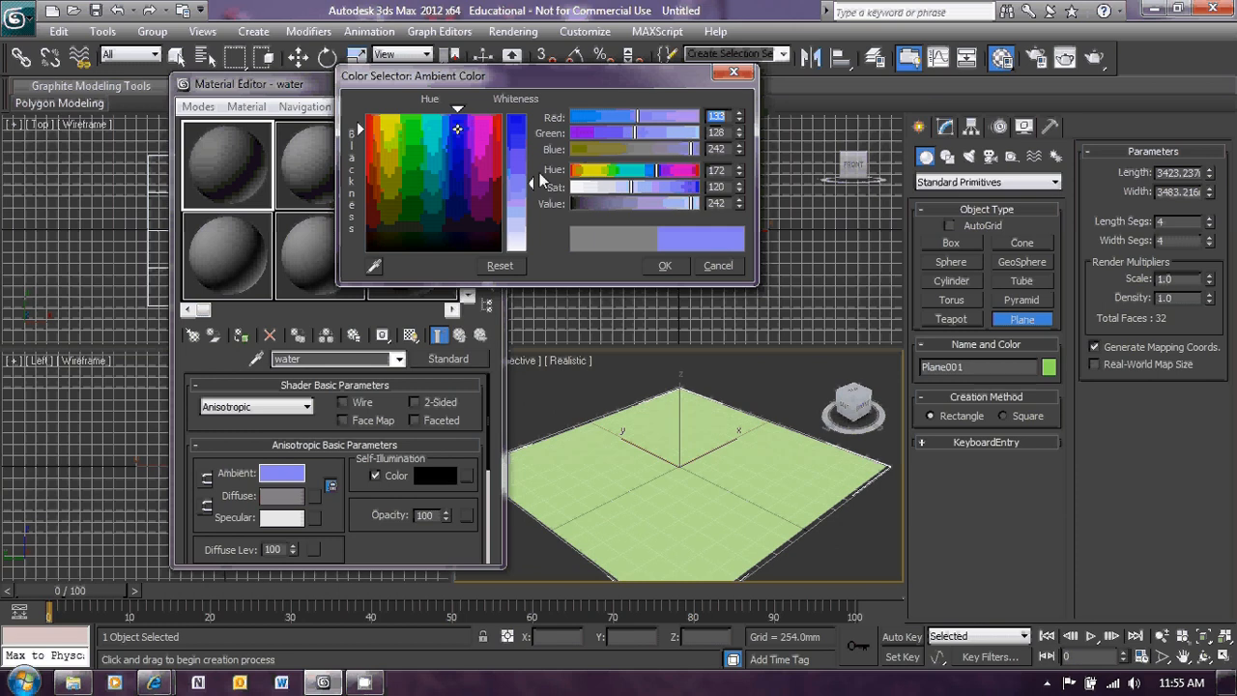
pyautogui.click(576, 117)
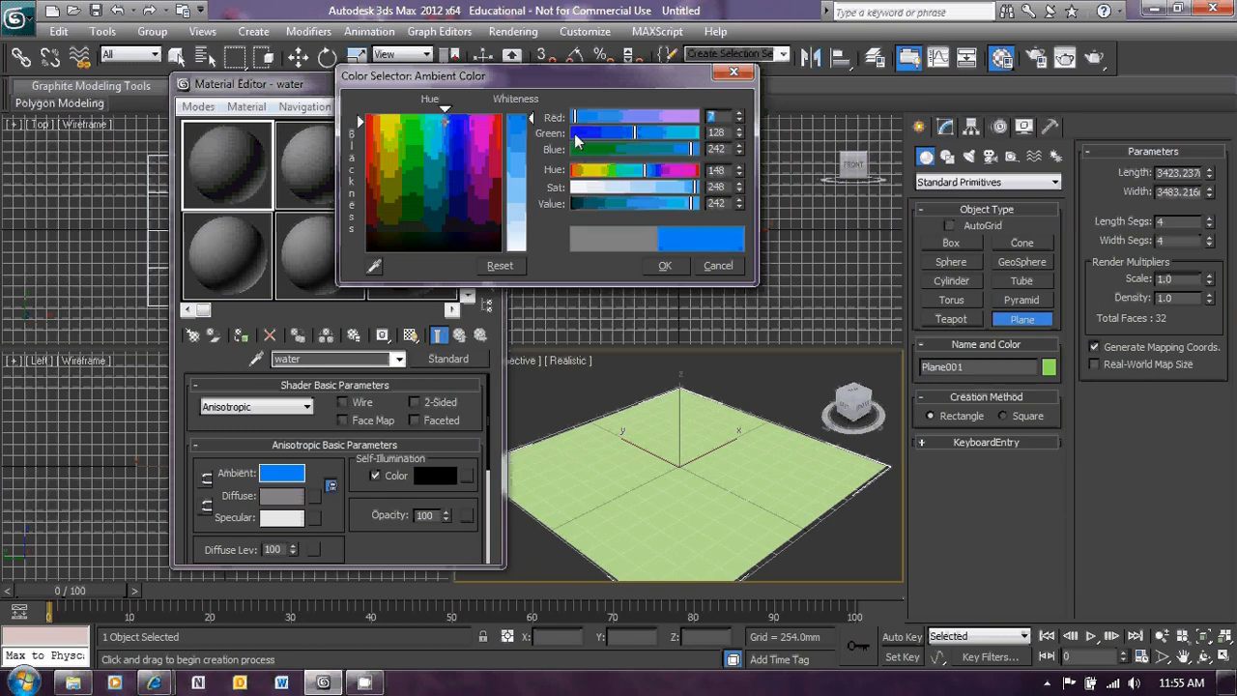
pyautogui.click(576, 132)
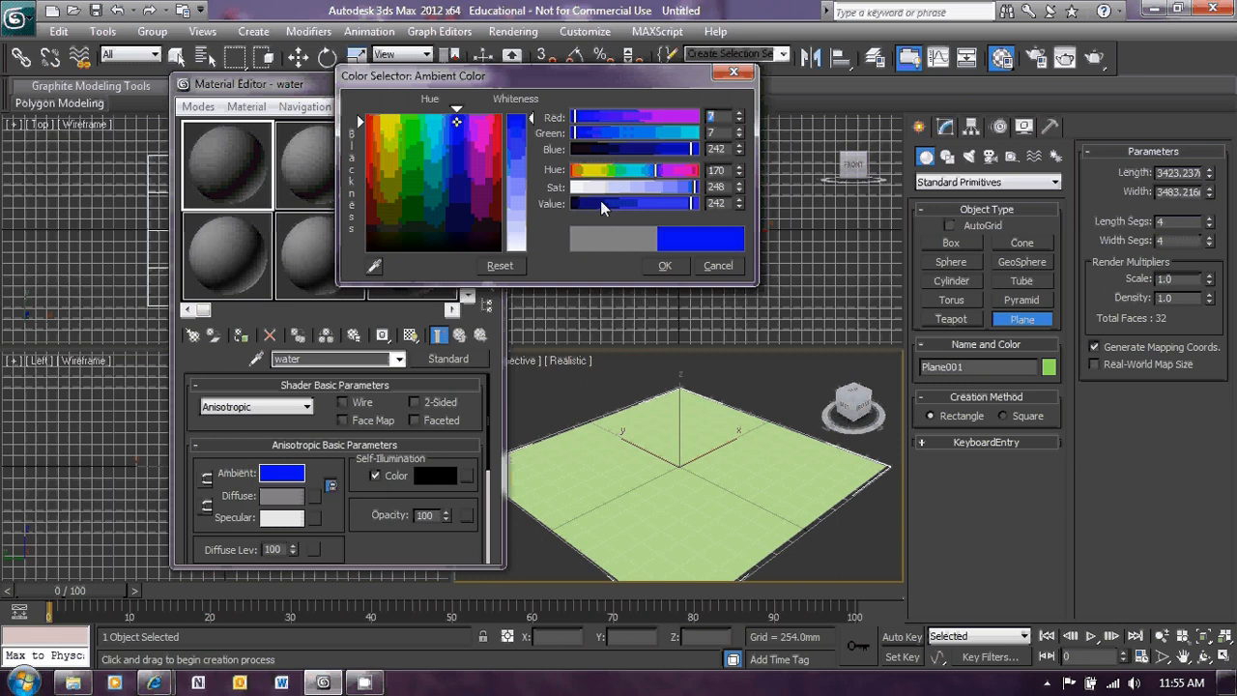
pyautogui.click(587, 203)
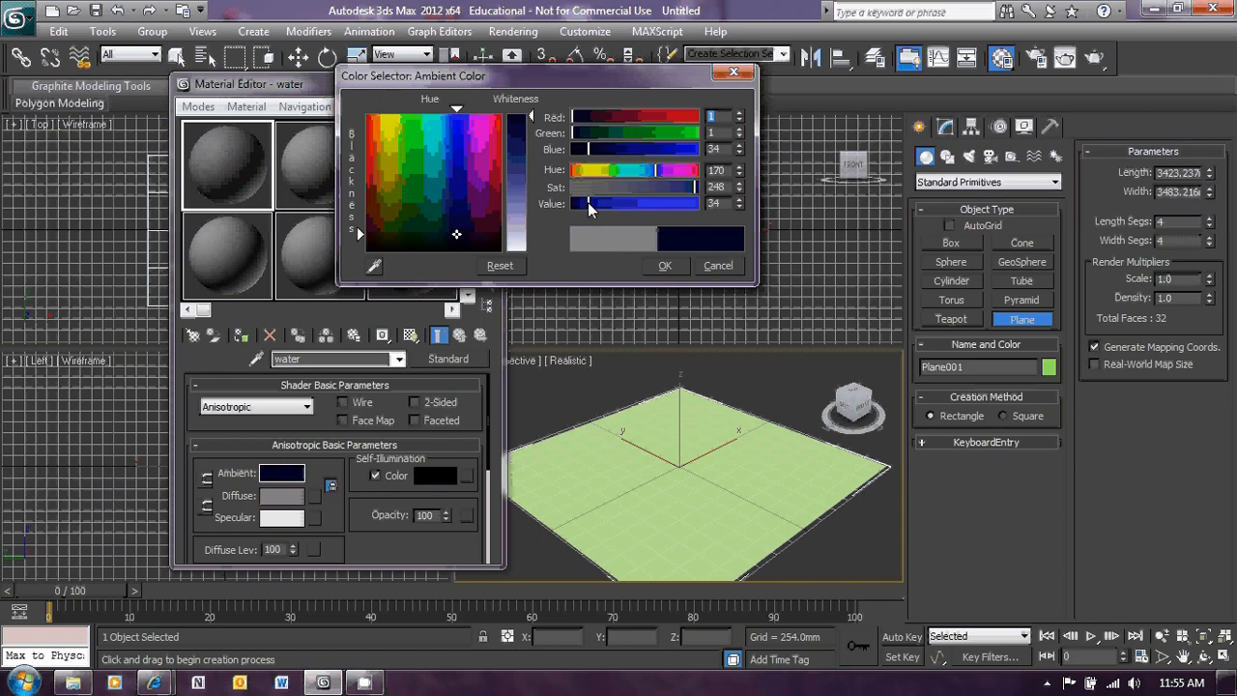
pyautogui.click(667, 267)
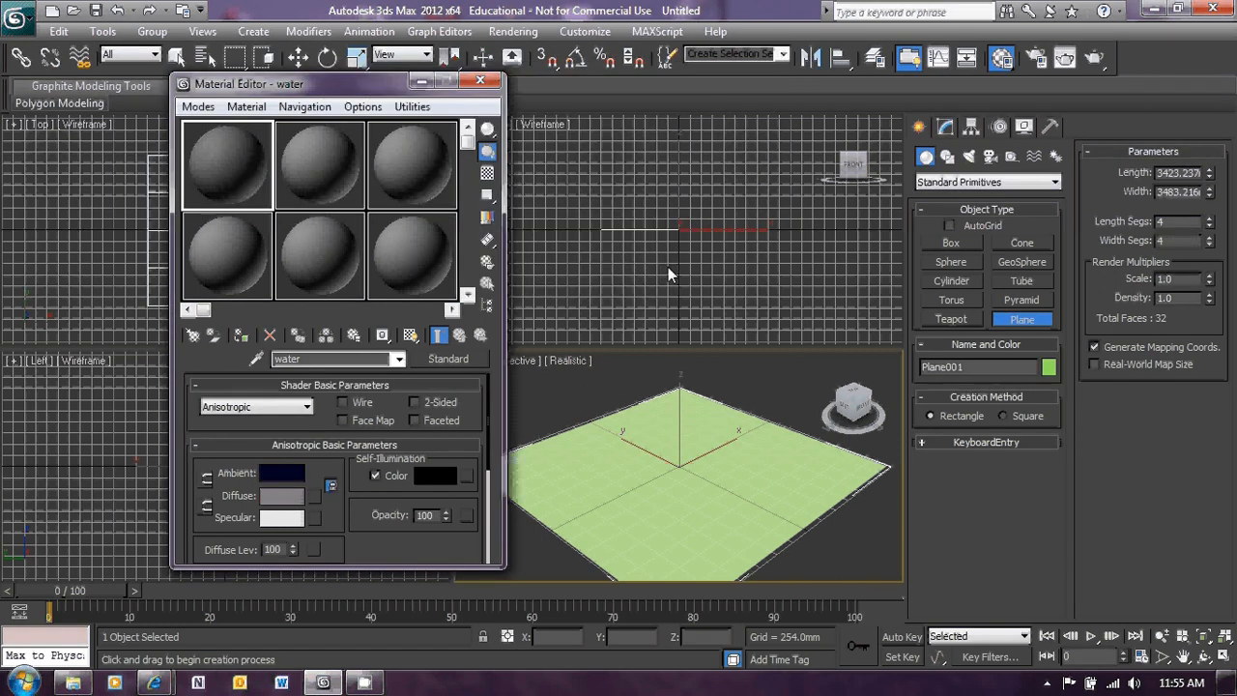
# Set the water material's diffuse color to a dark blue, RGB 5, 10, 115.
pyautogui.click(285, 498)
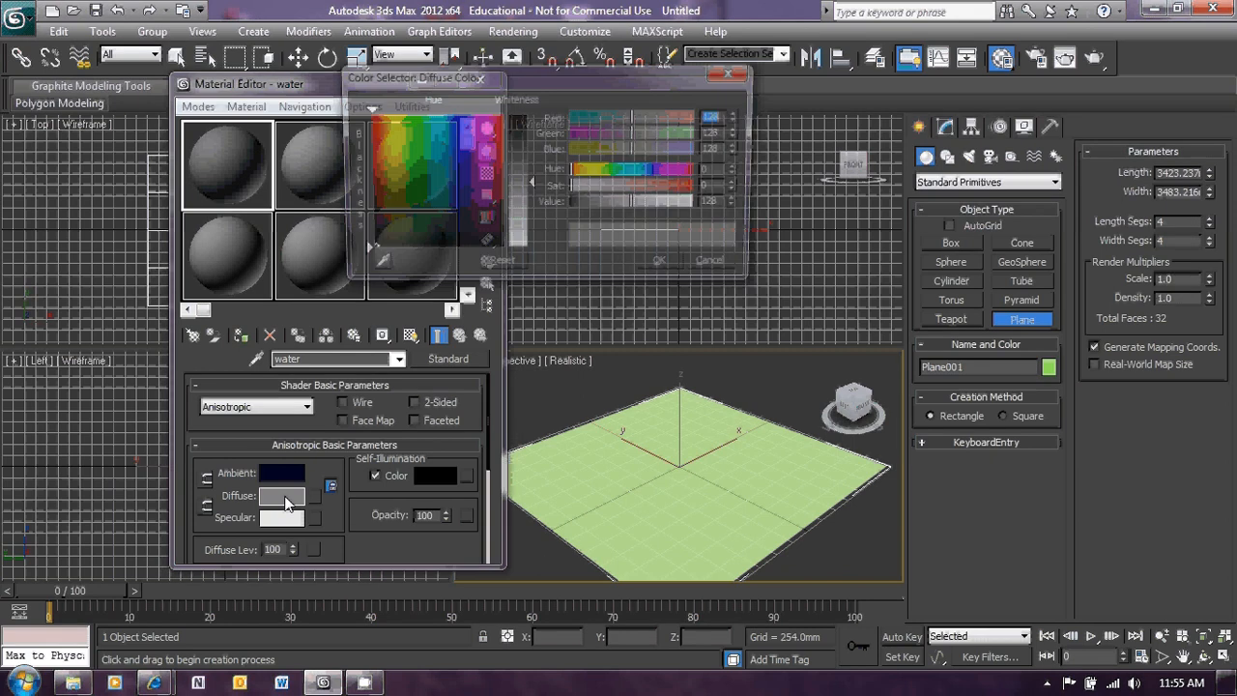
pyautogui.click(459, 144)
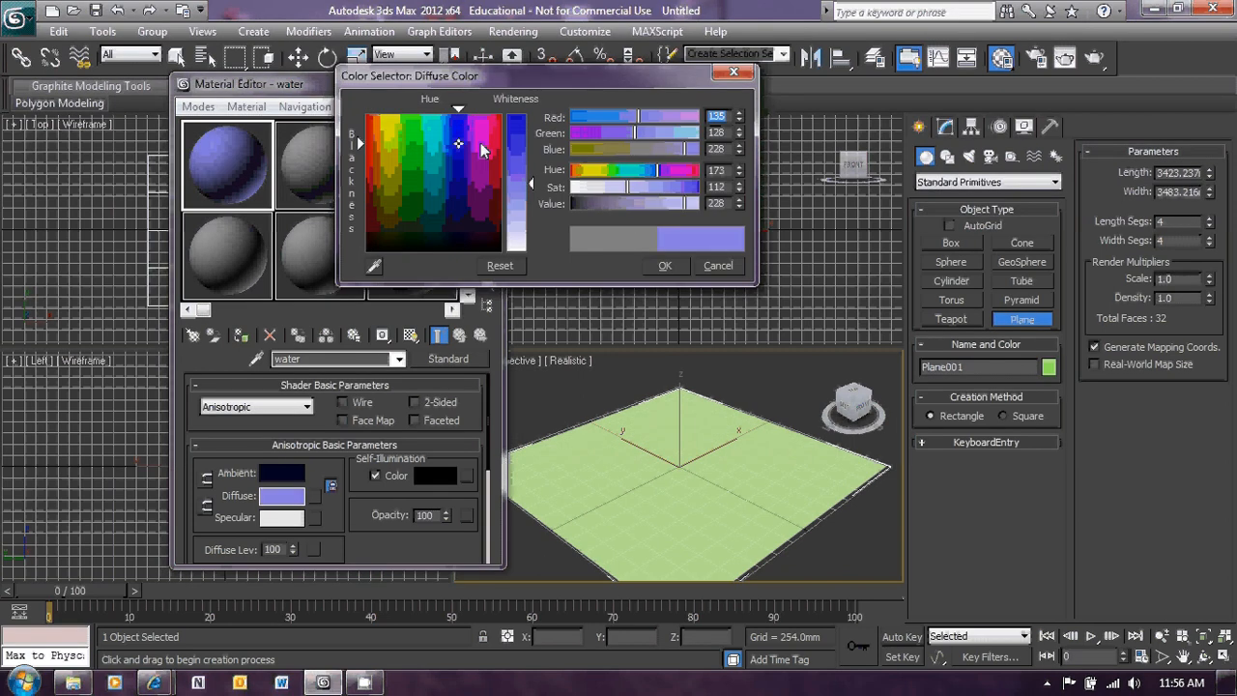
pyautogui.click(577, 117)
pyautogui.click(580, 134)
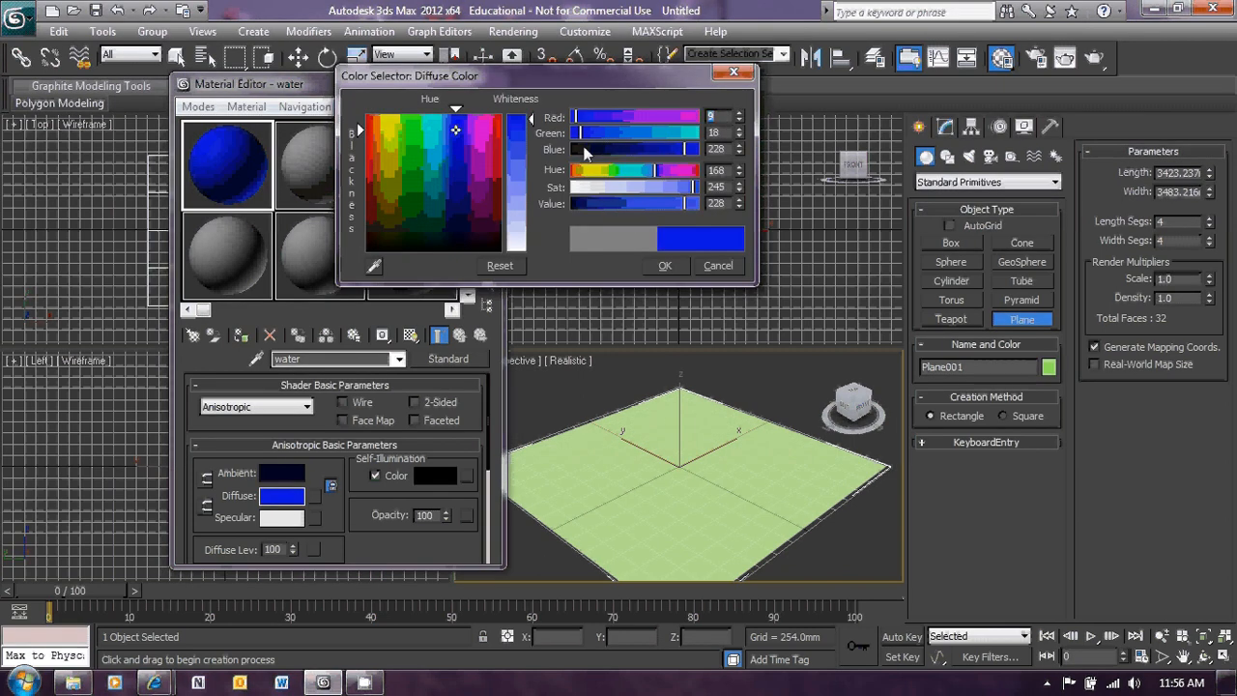
pyautogui.click(628, 204)
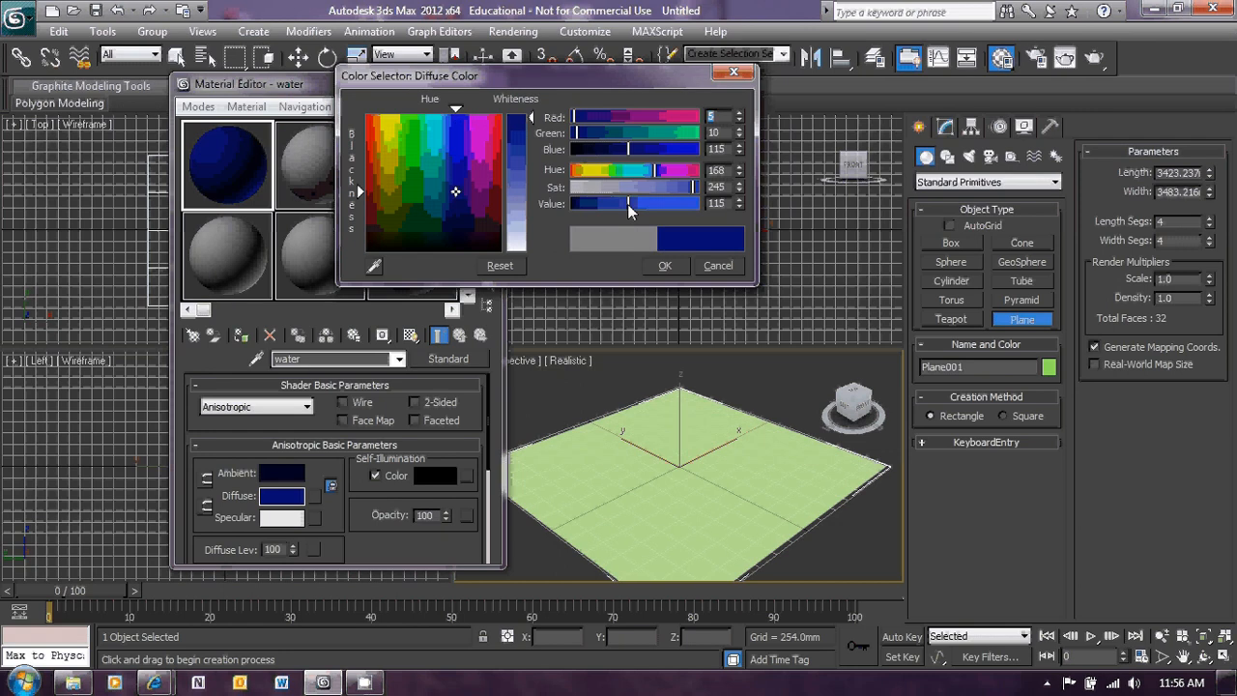
pyautogui.click(676, 266)
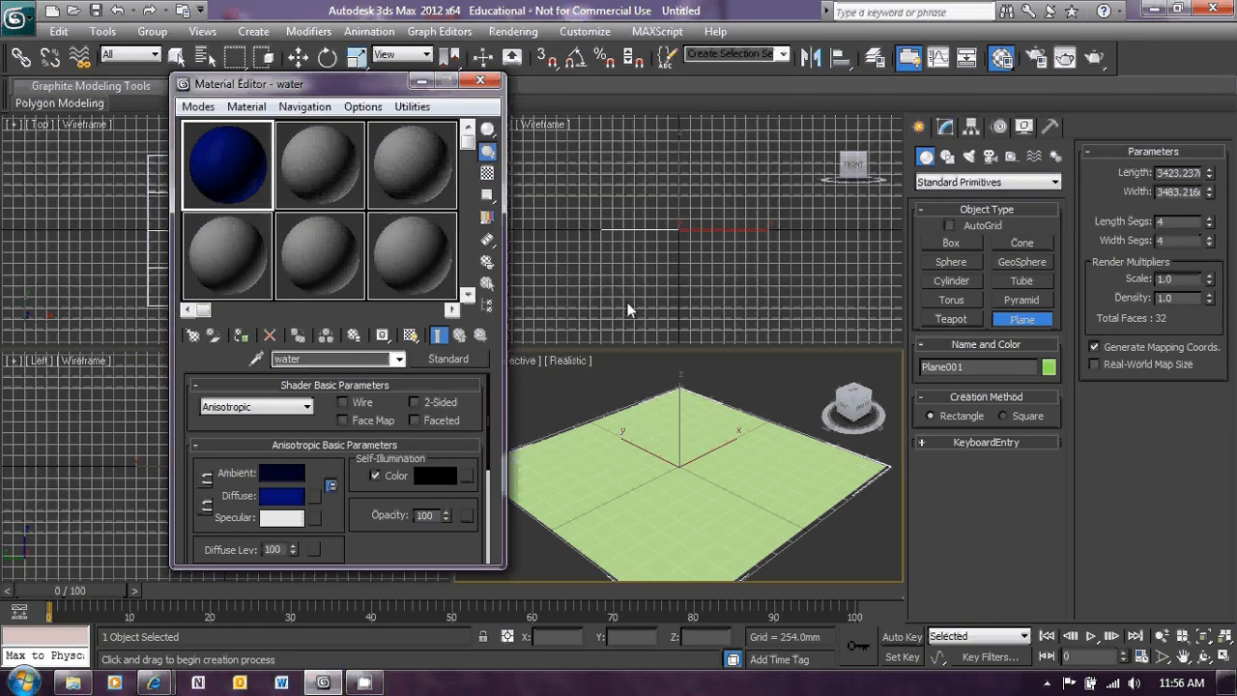
# Set the water material's specular color to a pale light blue, RGB 150, 214, 230.
pyautogui.click(282, 519)
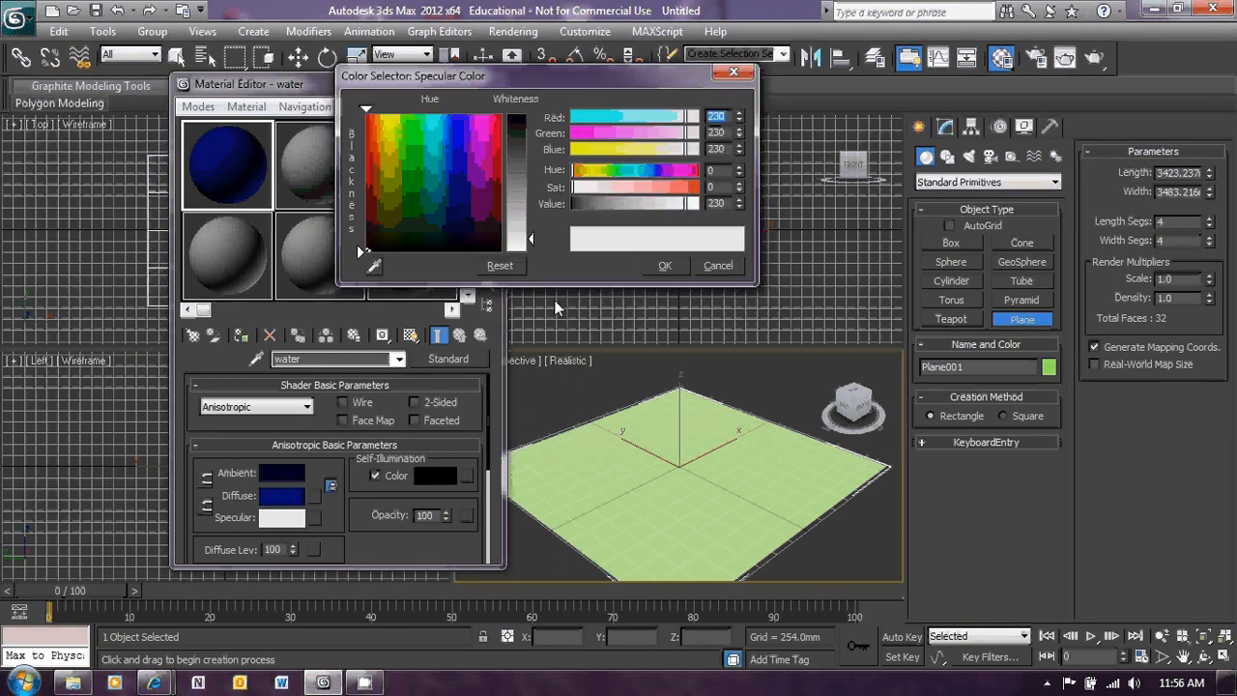
pyautogui.click(573, 117)
pyautogui.click(577, 132)
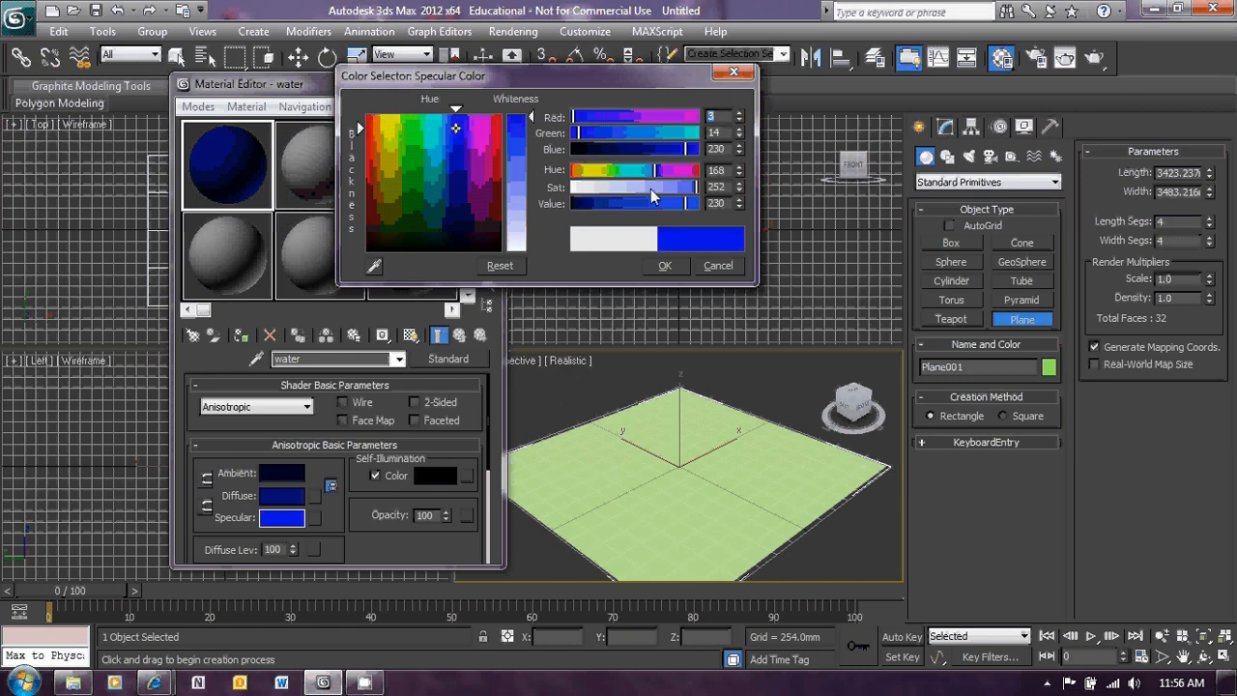
pyautogui.moveTo(631, 187); pyautogui.dragTo(626, 191)
pyautogui.click(600, 118)
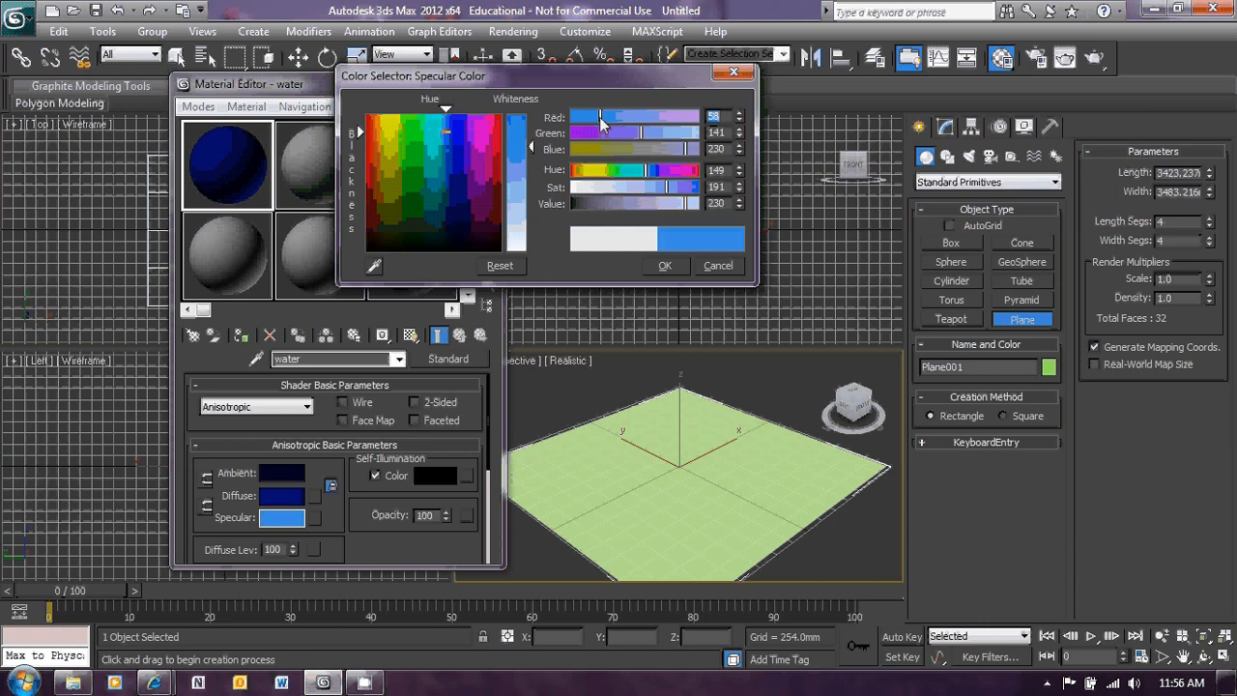
pyautogui.moveTo(636, 189); pyautogui.dragTo(615, 189)
pyautogui.click(585, 117)
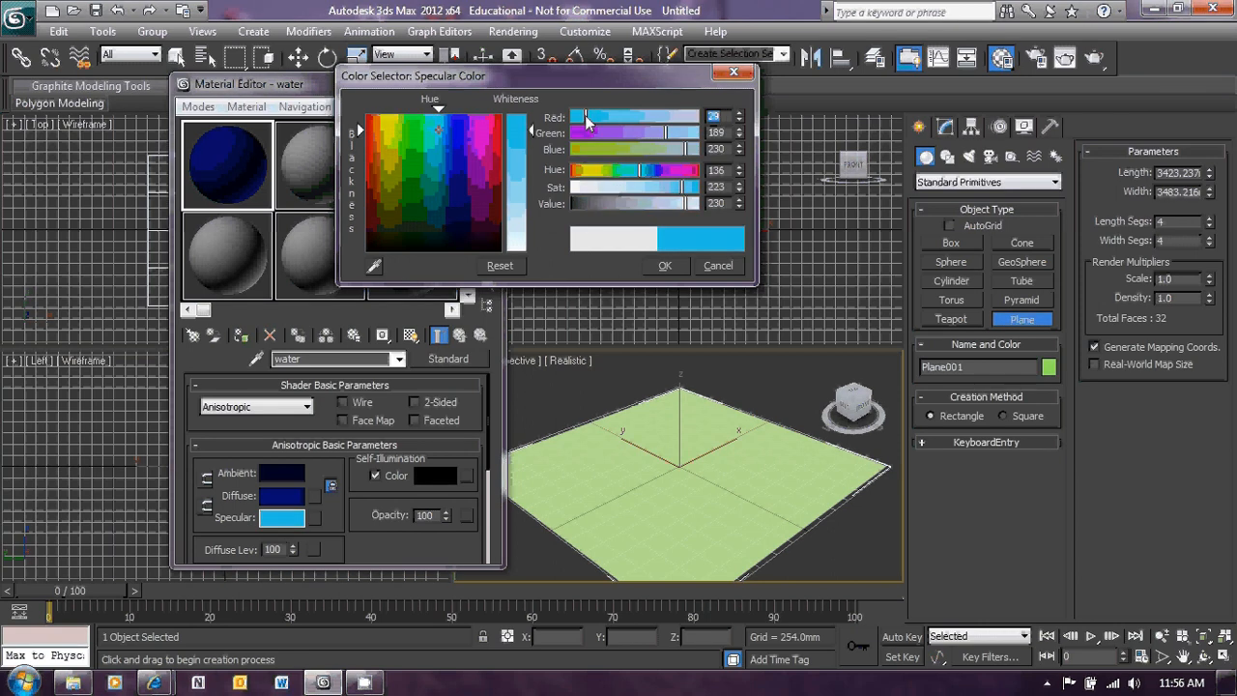
pyautogui.click(616, 187)
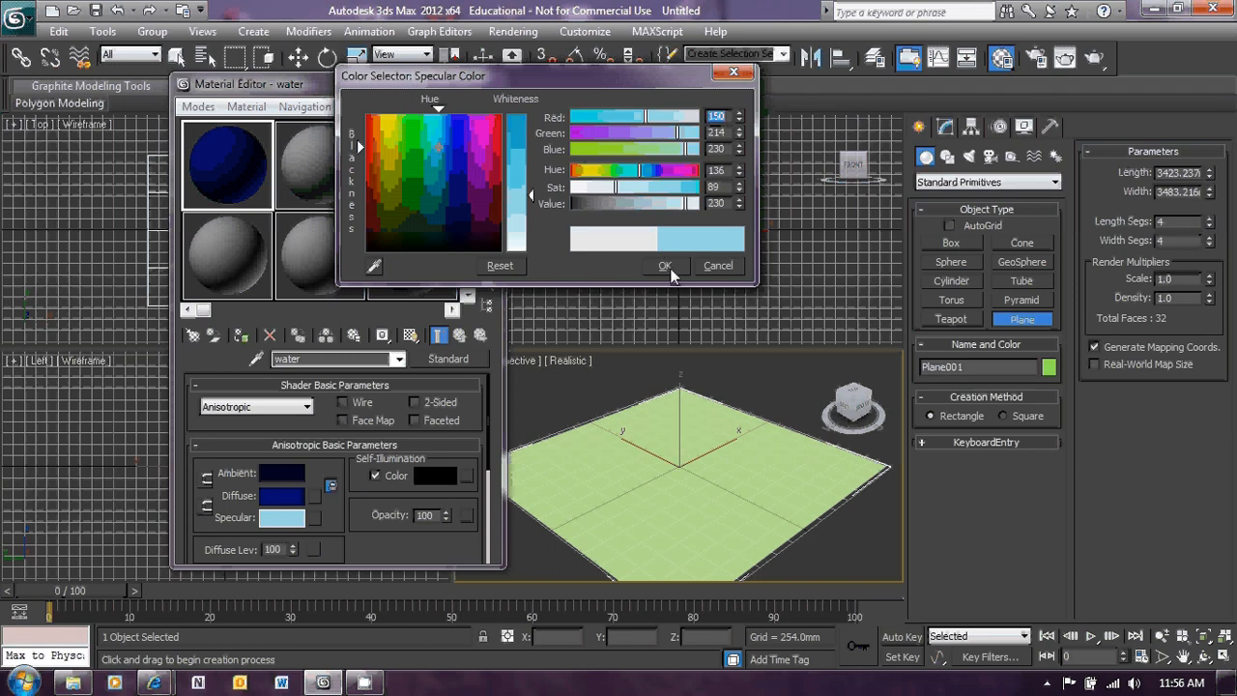
pyautogui.click(666, 265)
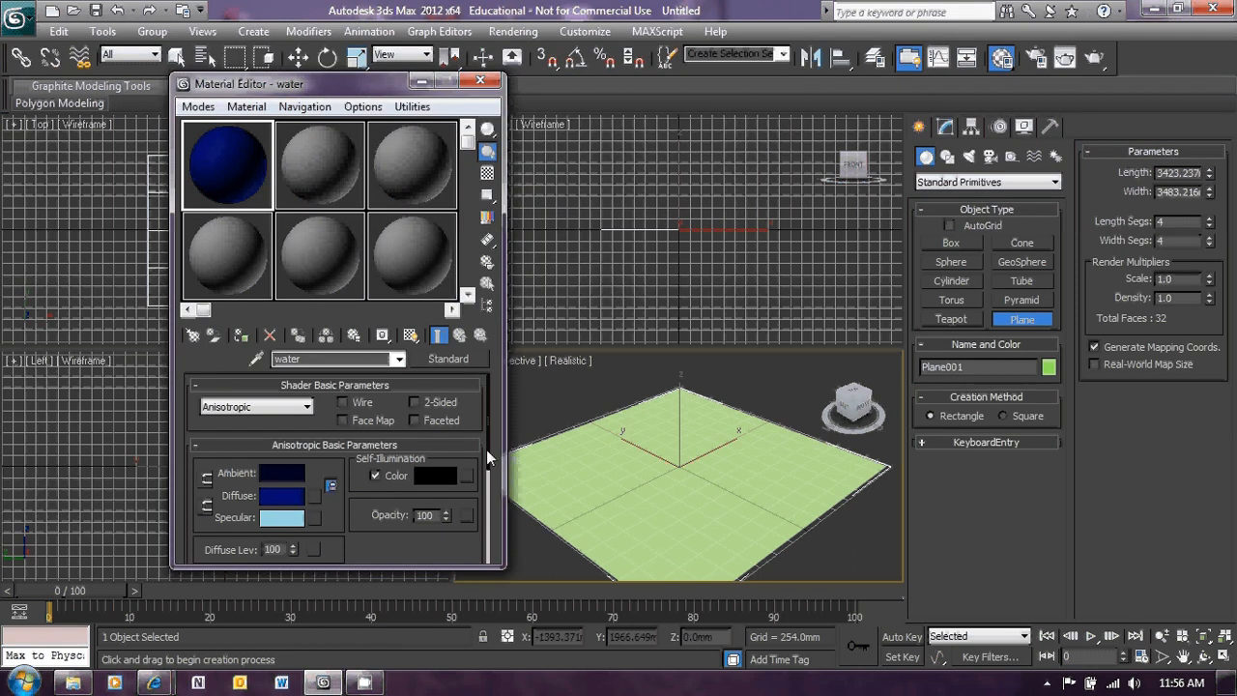
# Set the material's specular level to 30 and its glossiness to 0.
pyautogui.moveTo(486, 450); pyautogui.dragTo(485, 518)
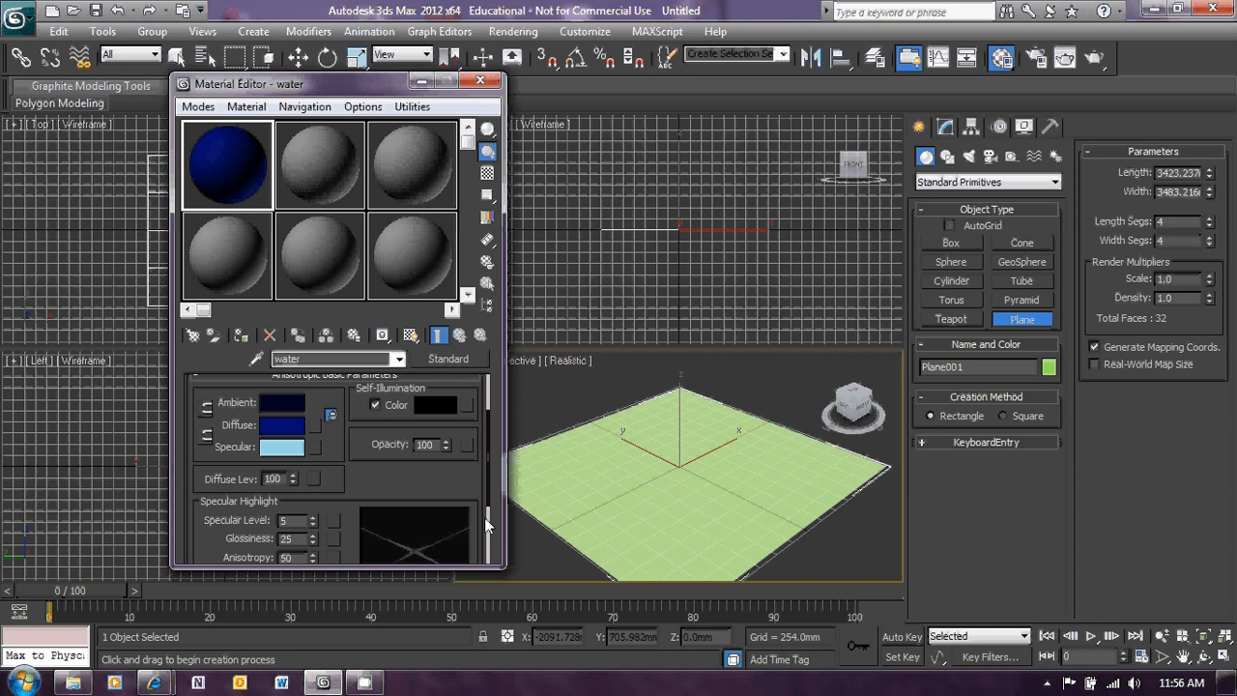
pyautogui.scroll(-2, 484, 517)
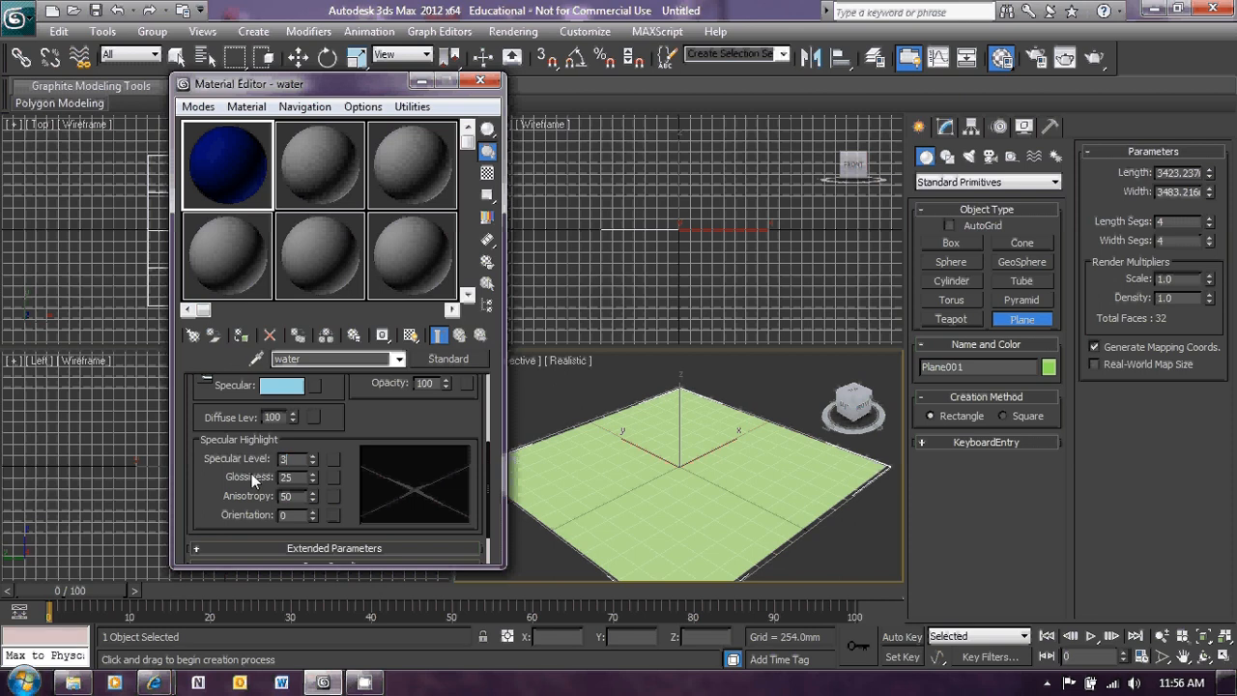
pyautogui.write('0')
pyautogui.press('Tab')
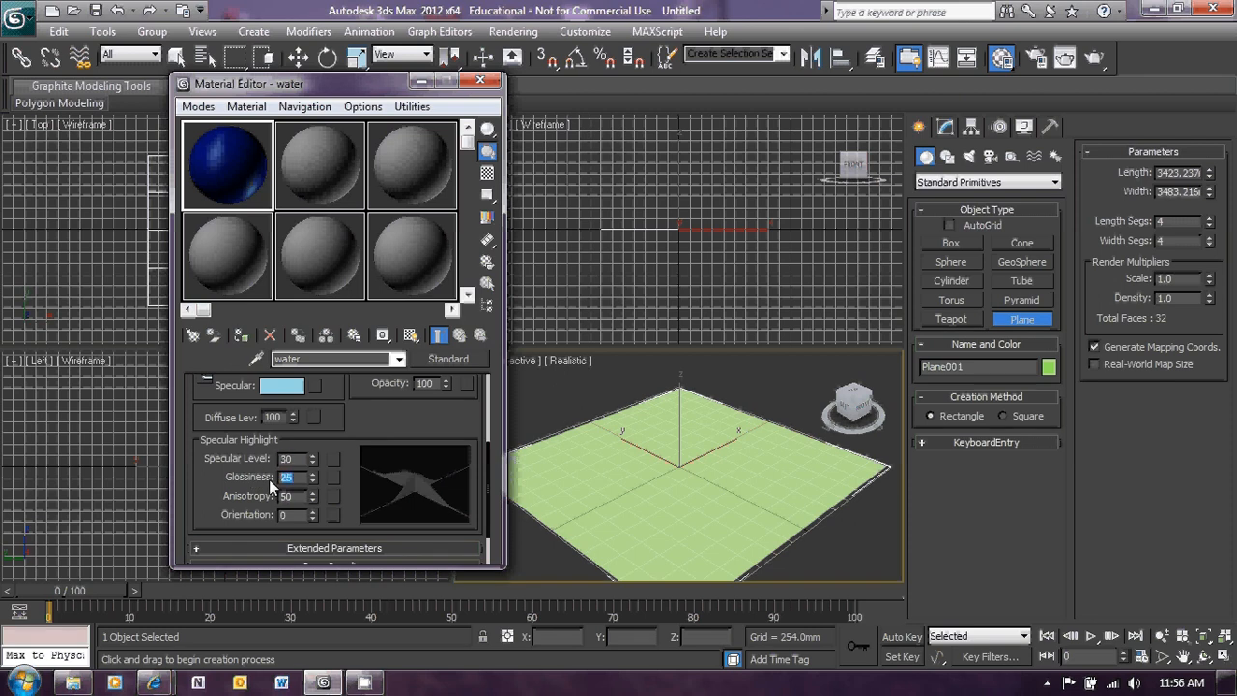
pyautogui.write('0')
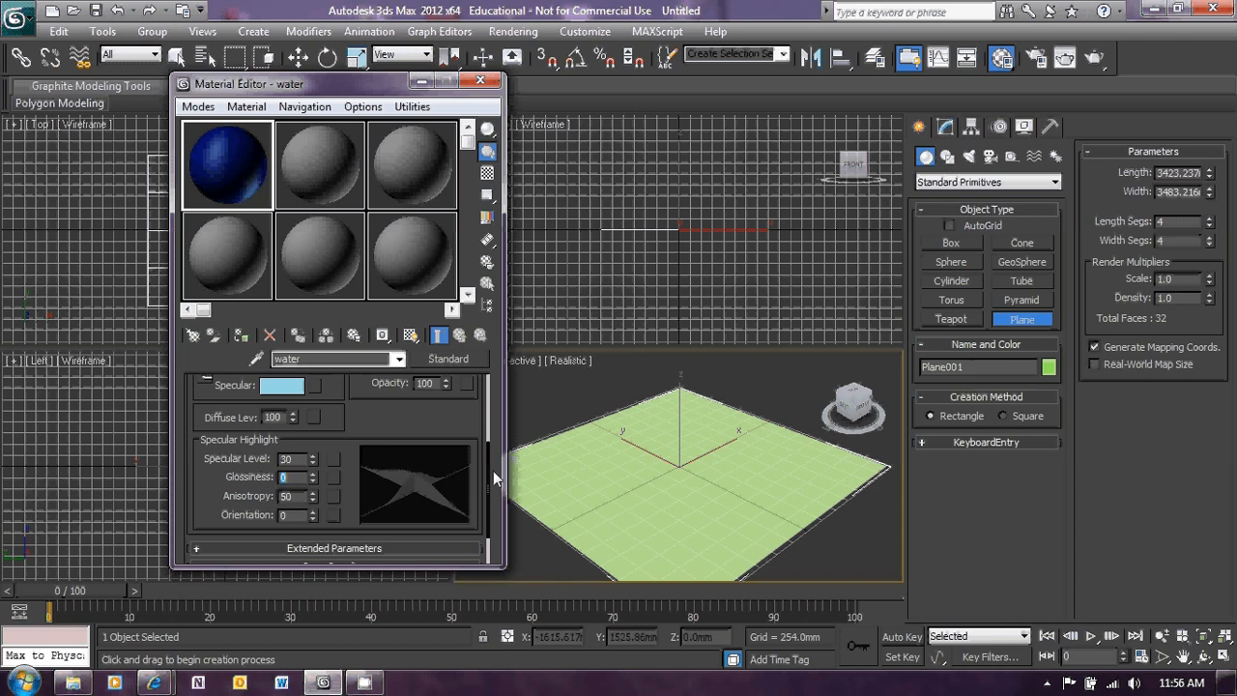
# Enable the material's Bump and Reflection maps and assign a Noise map to the Bump slot.
pyautogui.scroll(-2, 487, 470)
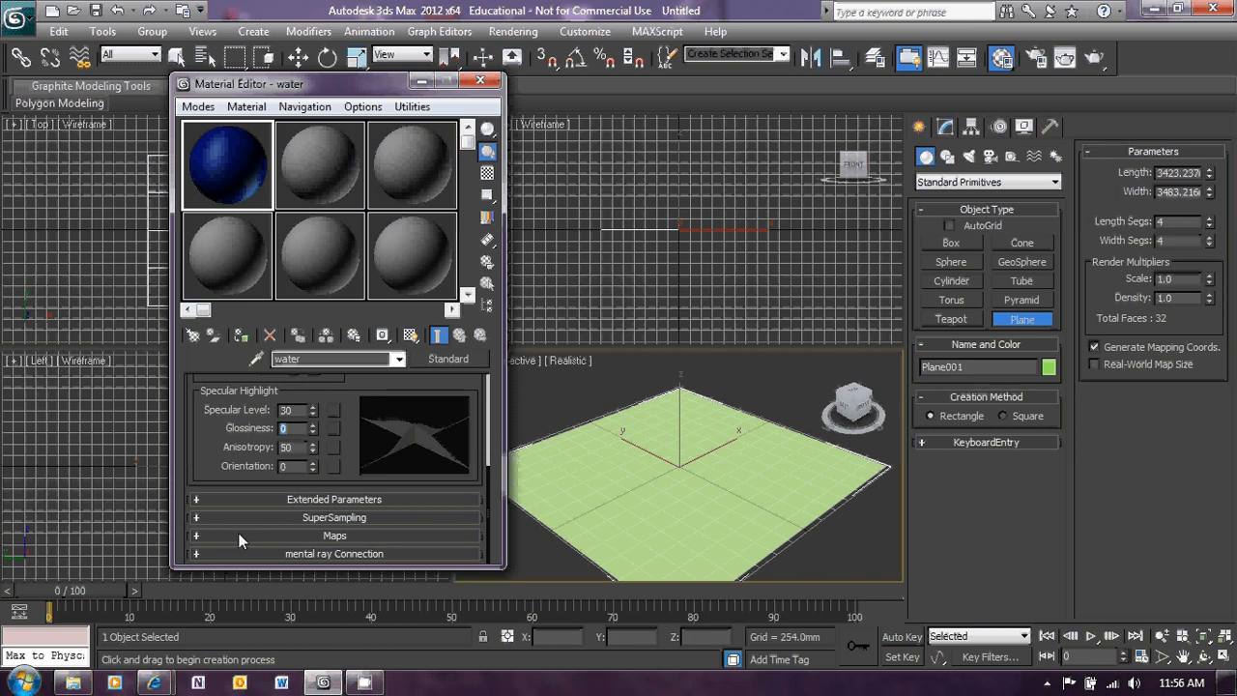
pyautogui.click(238, 534)
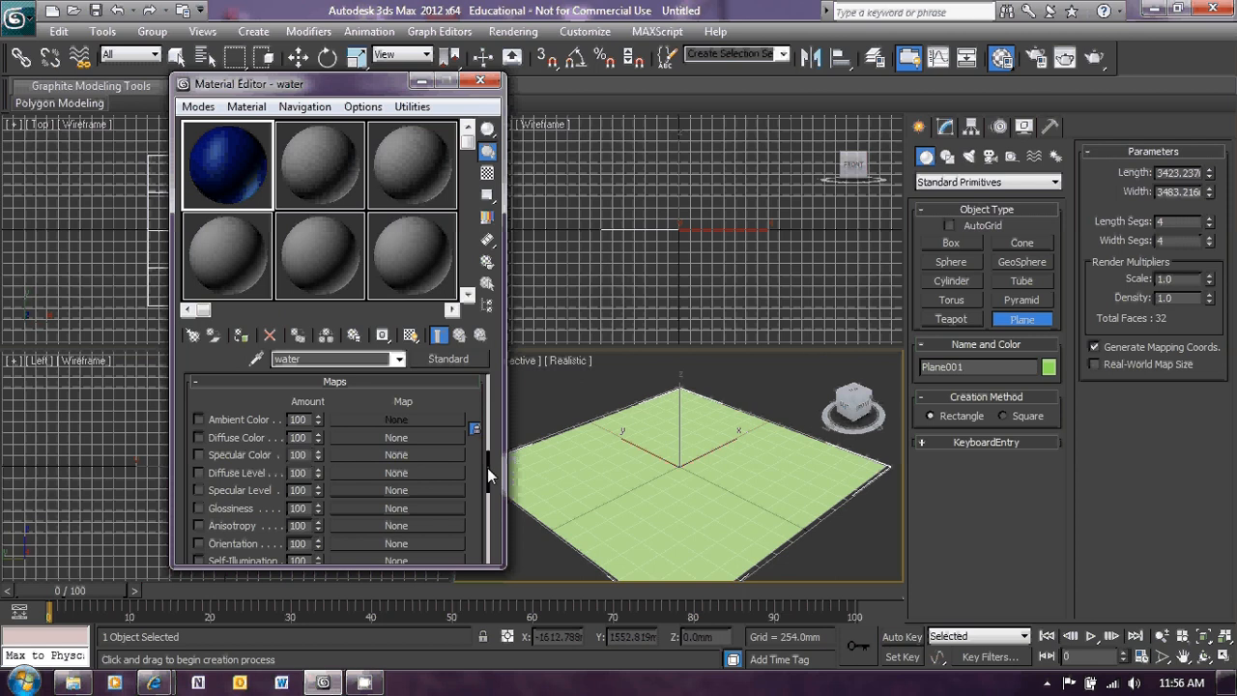
pyautogui.moveTo(488, 468); pyautogui.dragTo(483, 518)
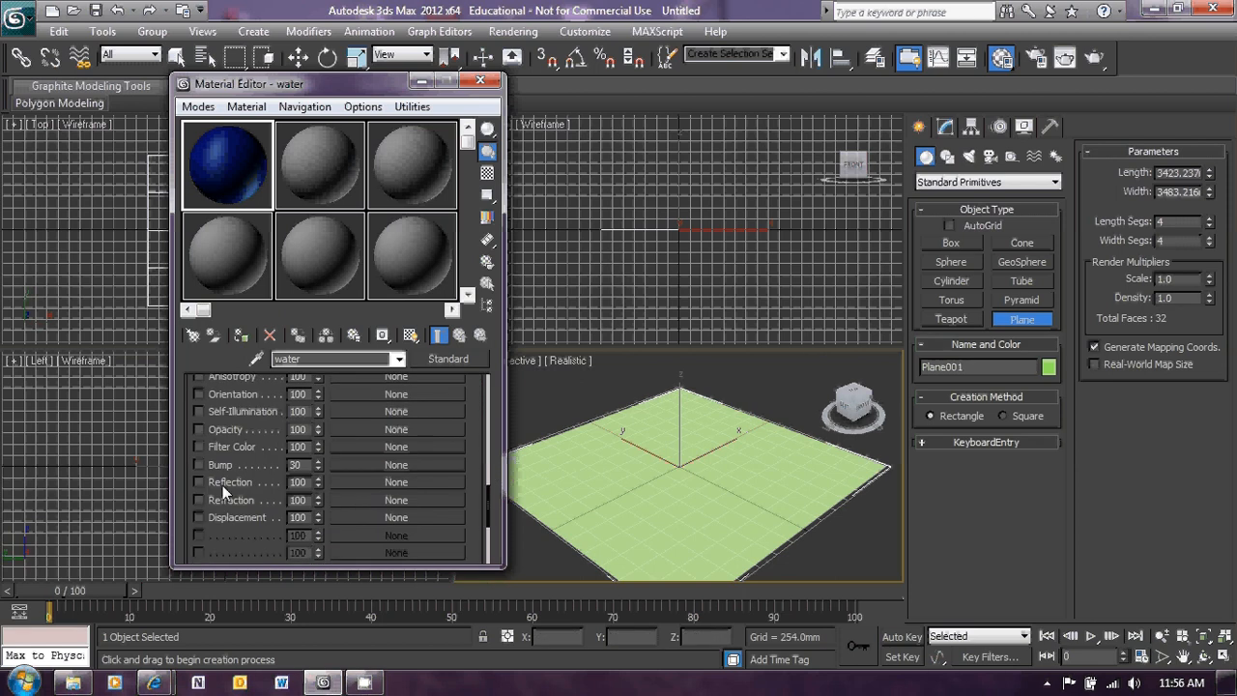
pyautogui.click(198, 465)
pyautogui.click(397, 465)
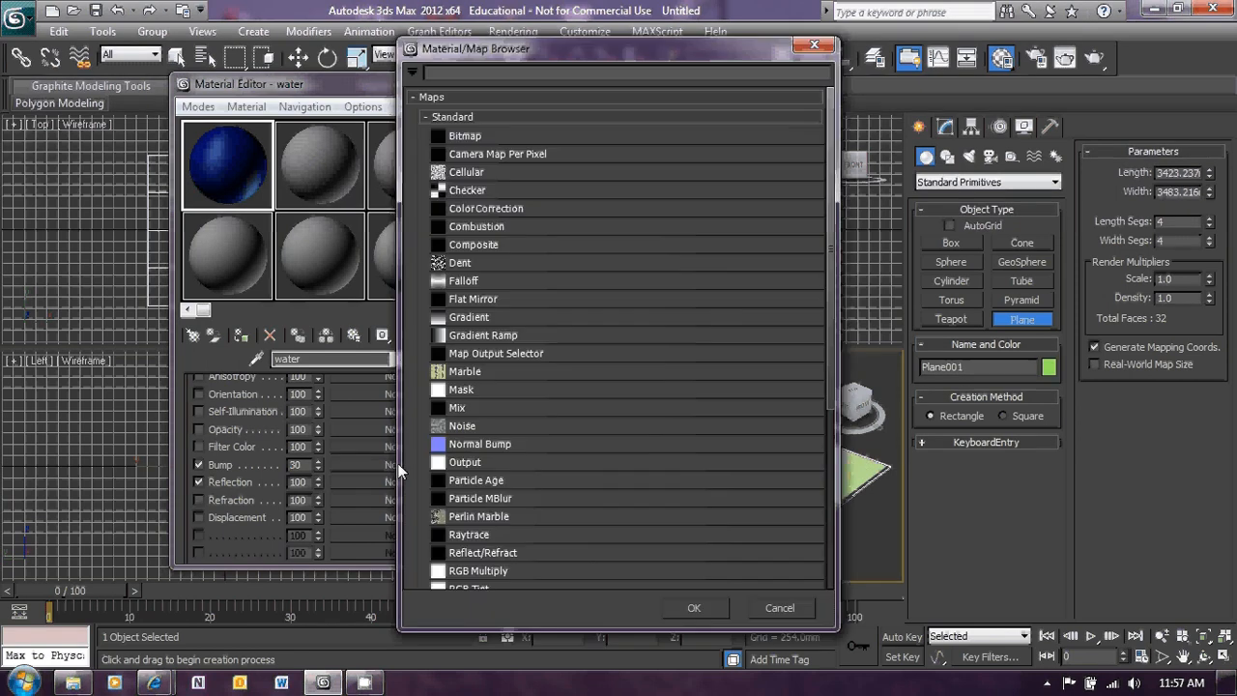
pyautogui.click(471, 429)
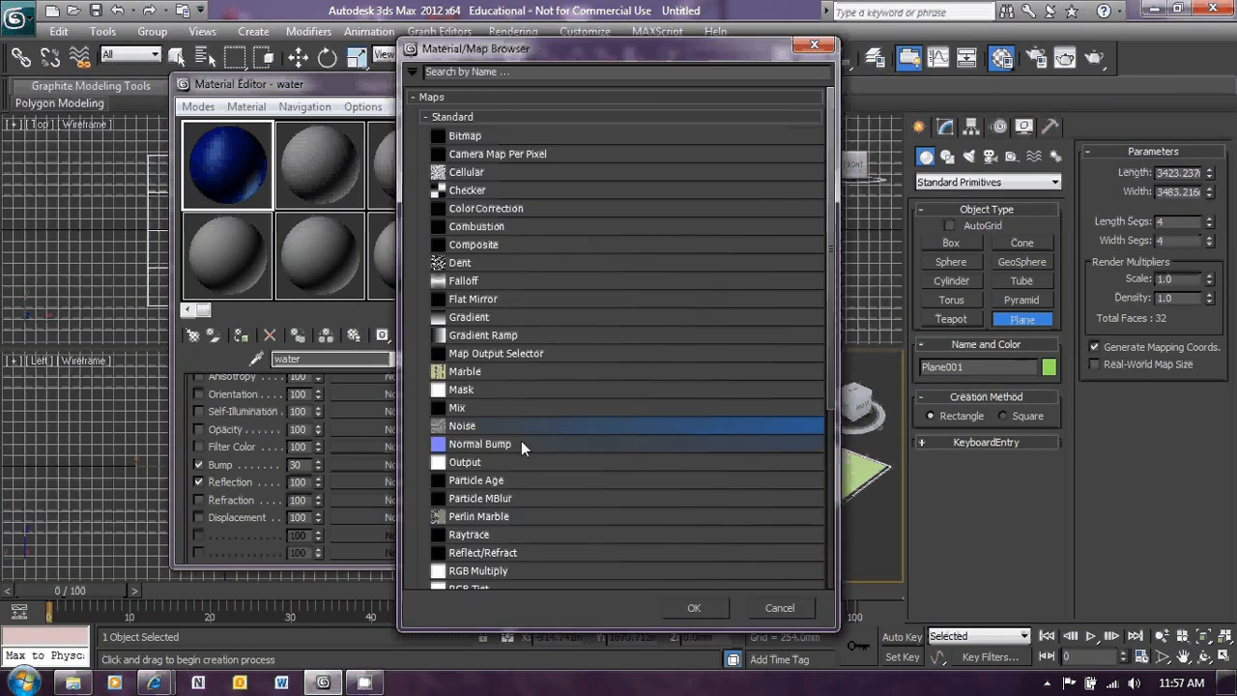
pyautogui.doubleClick(468, 428)
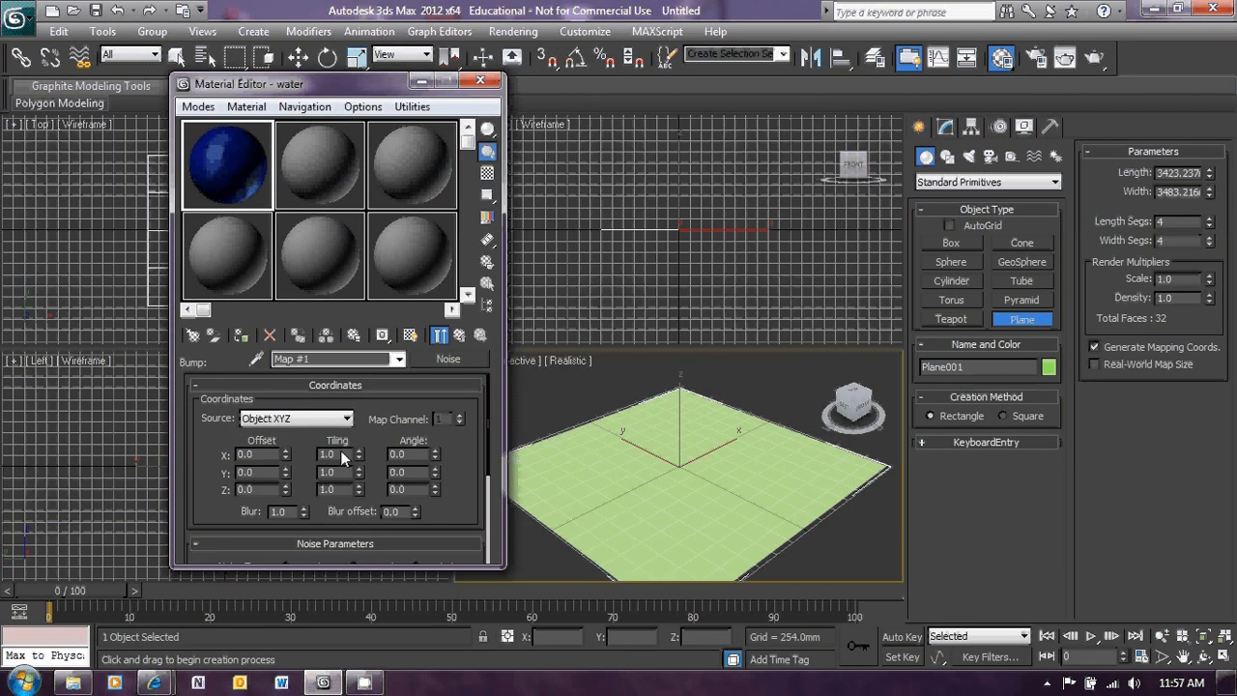
# Set the Noise bump map's X and Y tiling to 4.0.
pyautogui.moveTo(340, 454); pyautogui.dragTo(318, 454)
pyautogui.press('Return')
pyautogui.moveTo(344, 471); pyautogui.dragTo(302, 474)
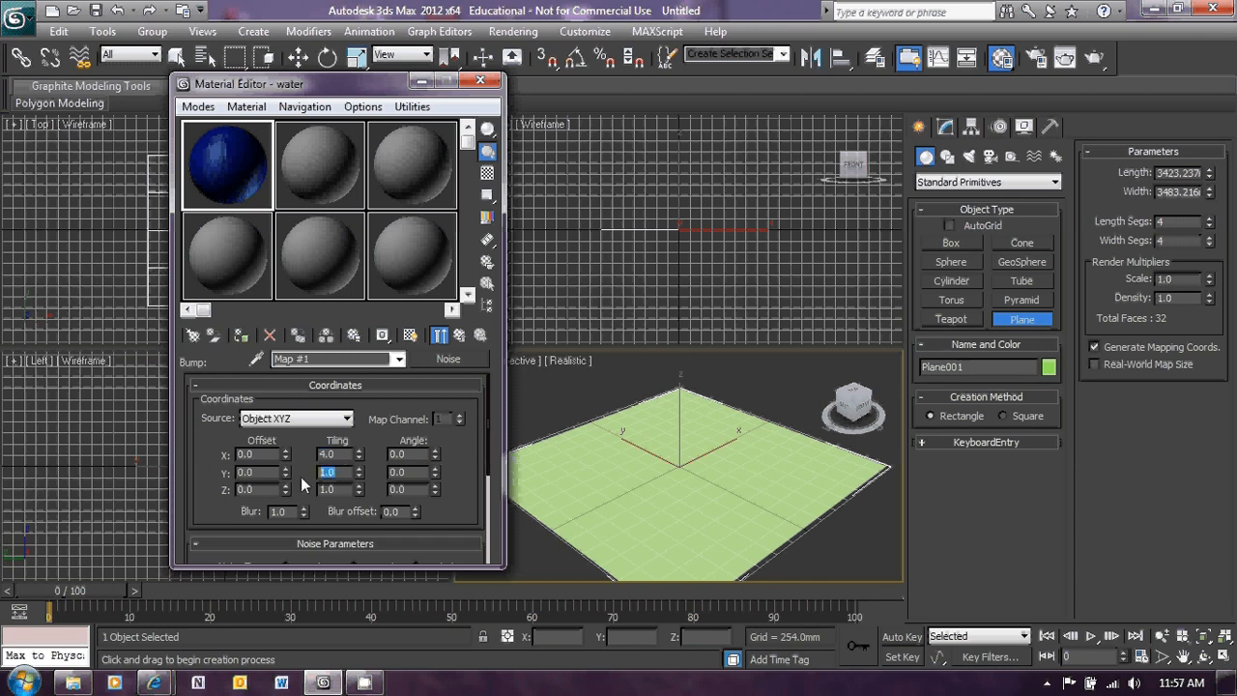
pyautogui.write('4')
pyautogui.press('Return')
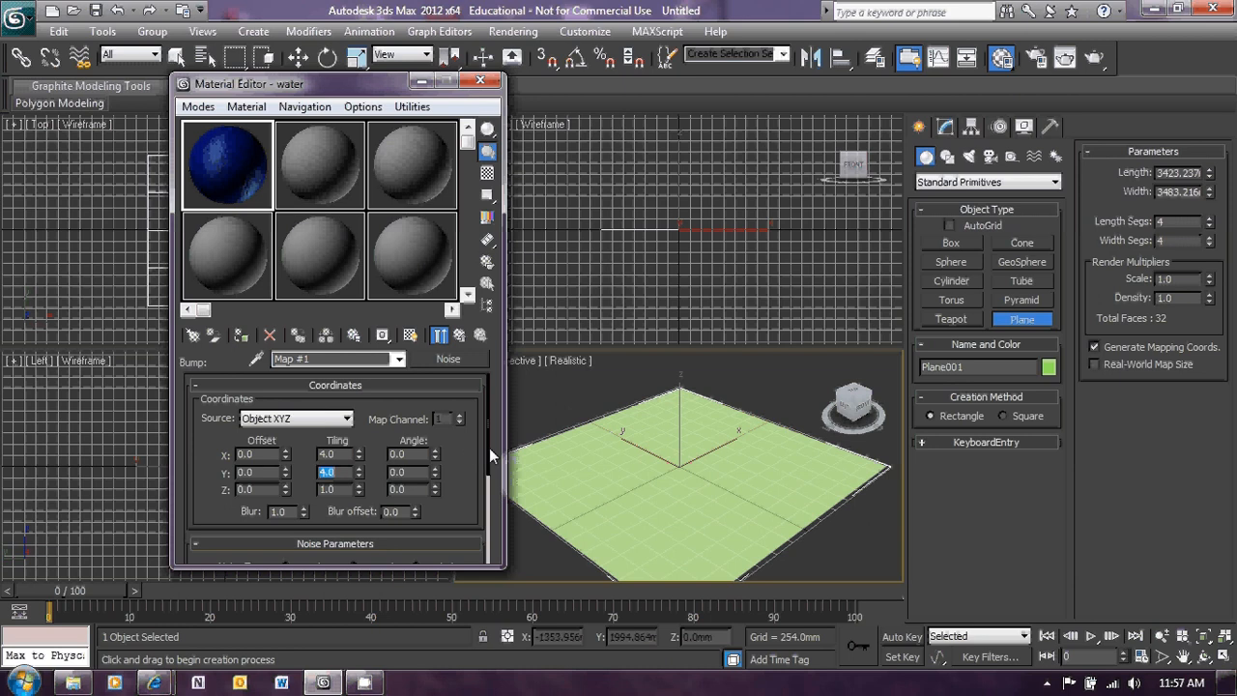
# Set the bump map's noise type to Fractal with 10 levels.
pyautogui.moveTo(488, 447); pyautogui.dragTo(472, 552)
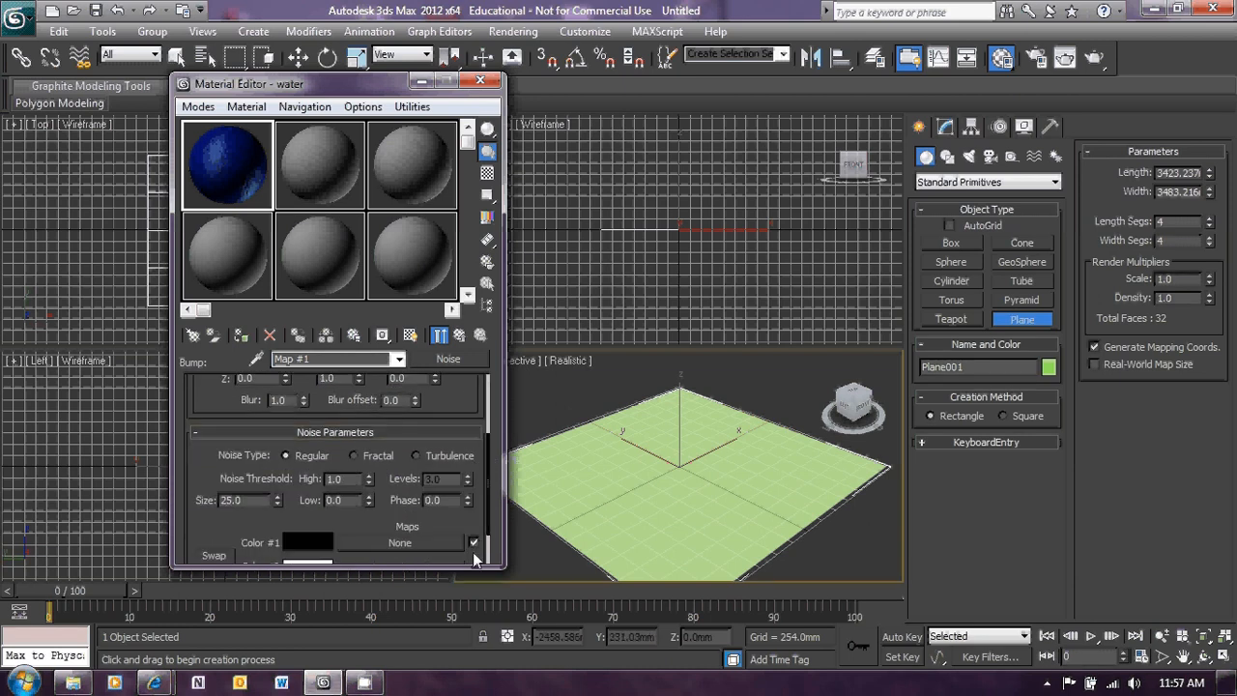
pyautogui.click(354, 445)
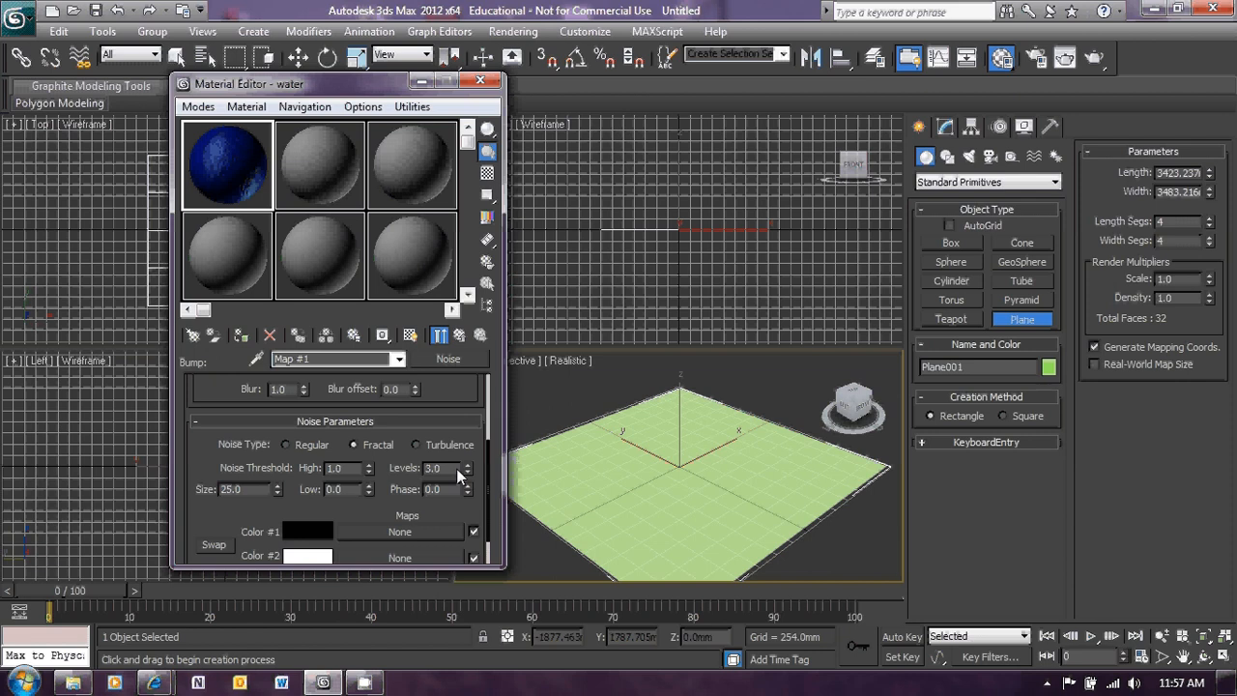
pyautogui.moveTo(468, 473); pyautogui.dragTo(481, 388)
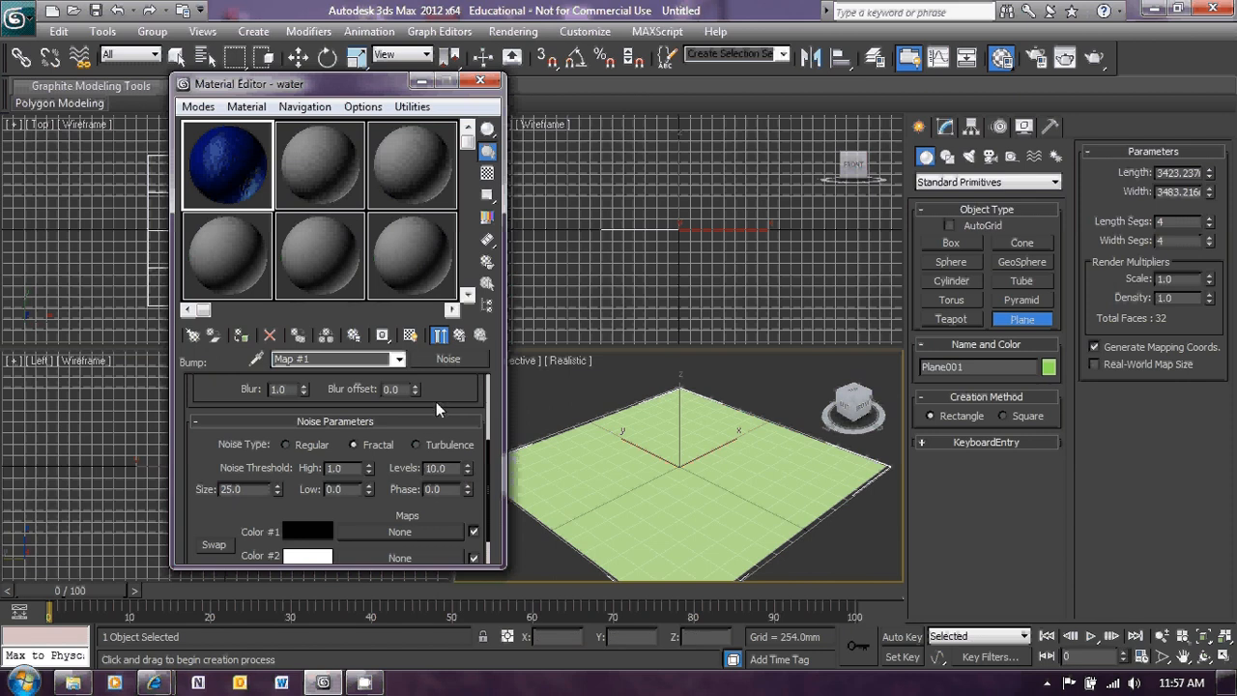
# Assign a Falloff map to the water material's Reflection slot and set its falloff type to Fresnel.
pyautogui.click(398, 359)
pyautogui.click(362, 376)
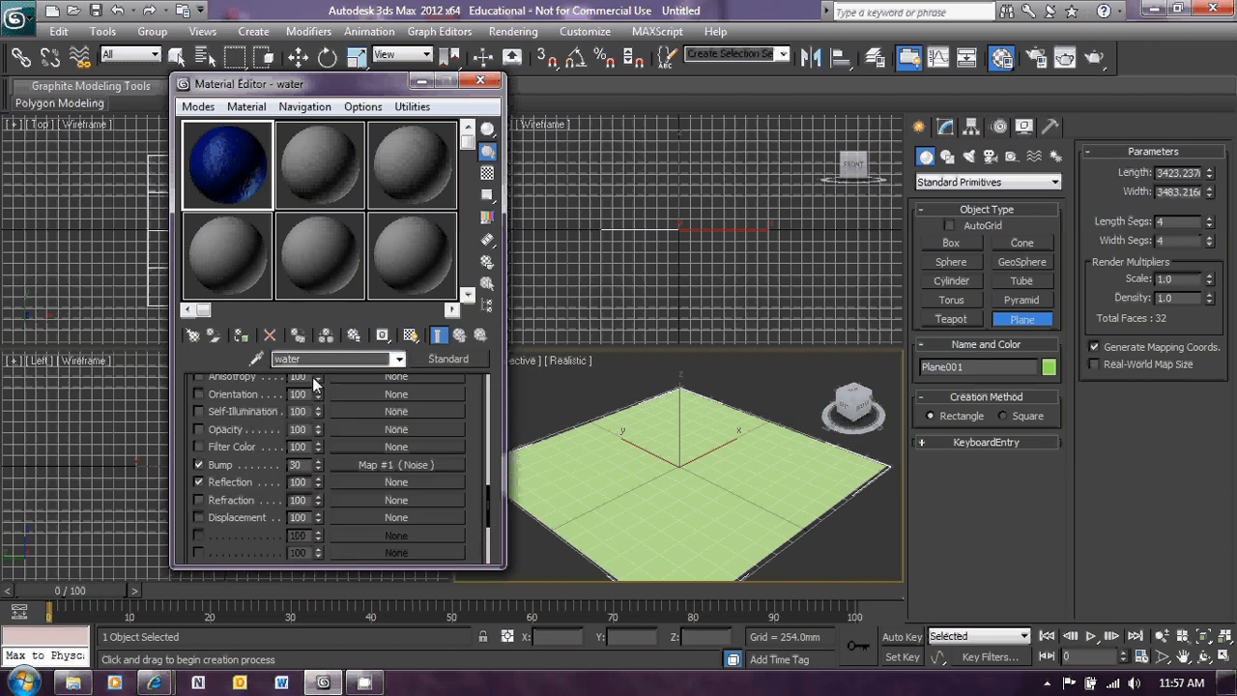
pyautogui.click(396, 483)
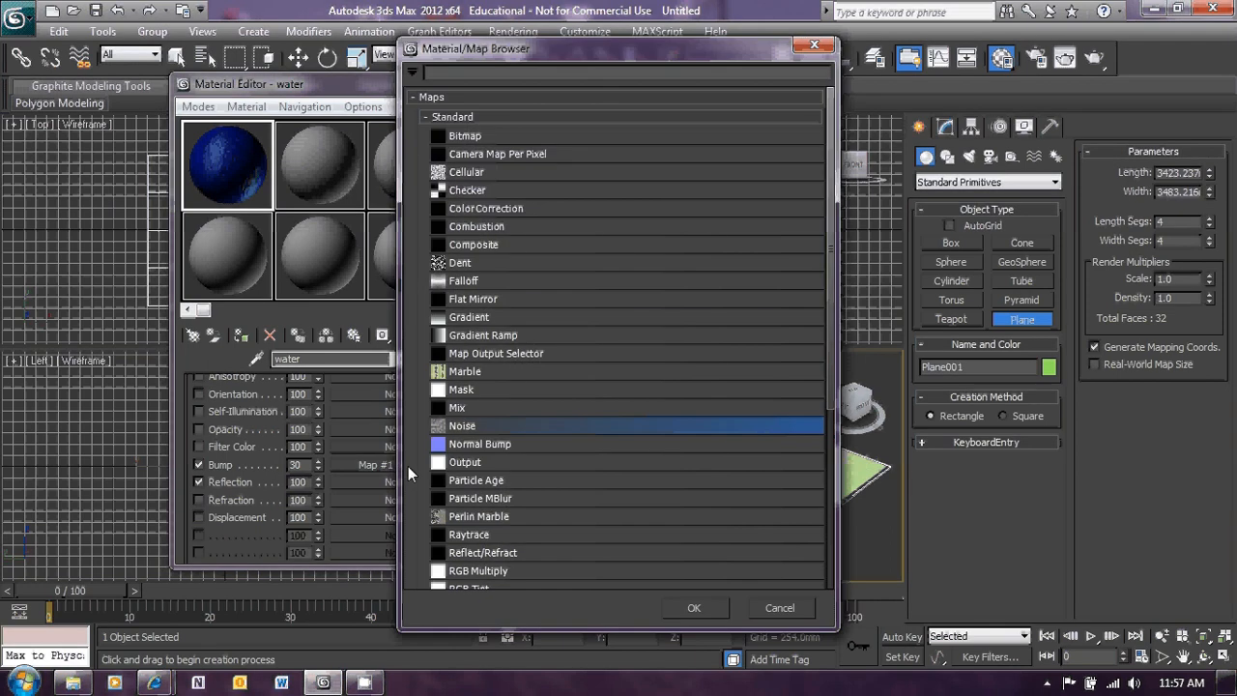
pyautogui.click(459, 282)
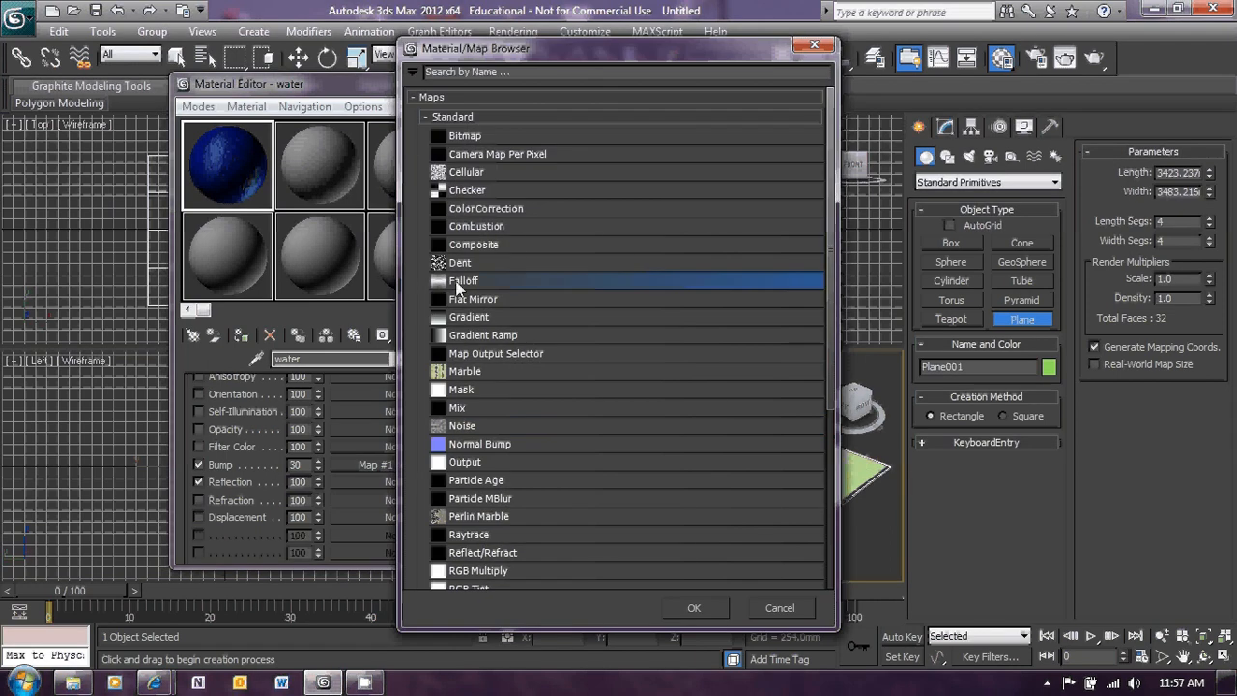
pyautogui.click(696, 608)
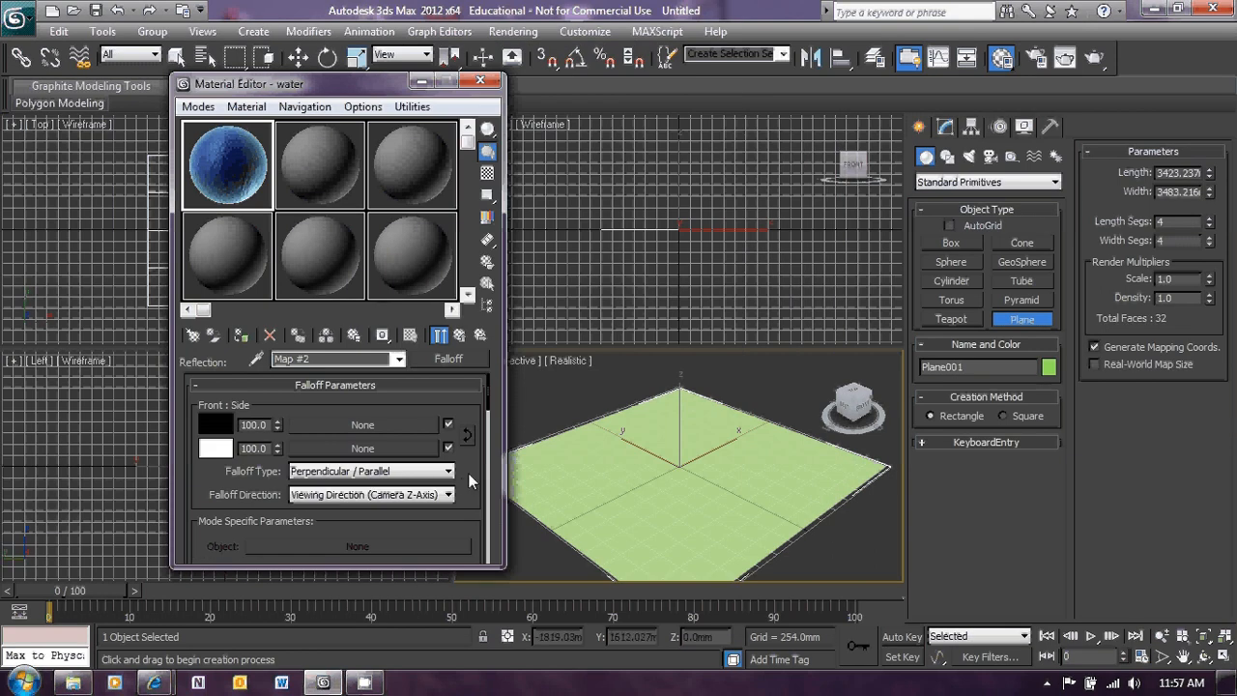
pyautogui.click(400, 471)
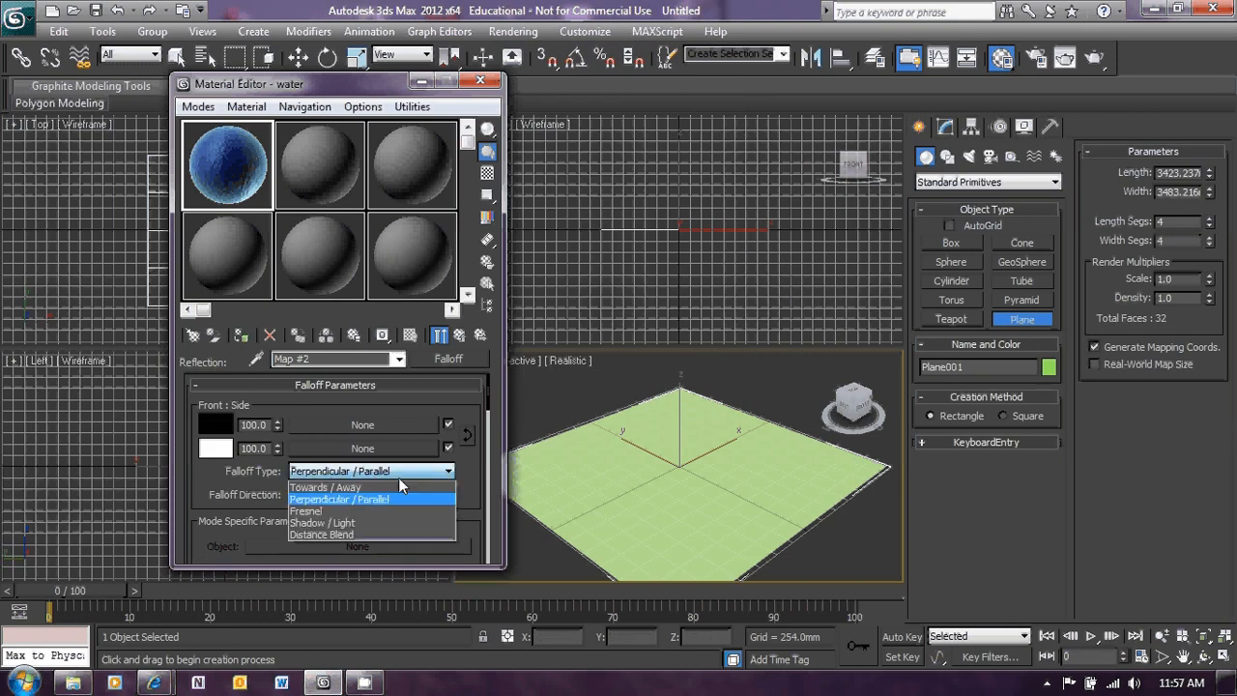
pyautogui.click(329, 510)
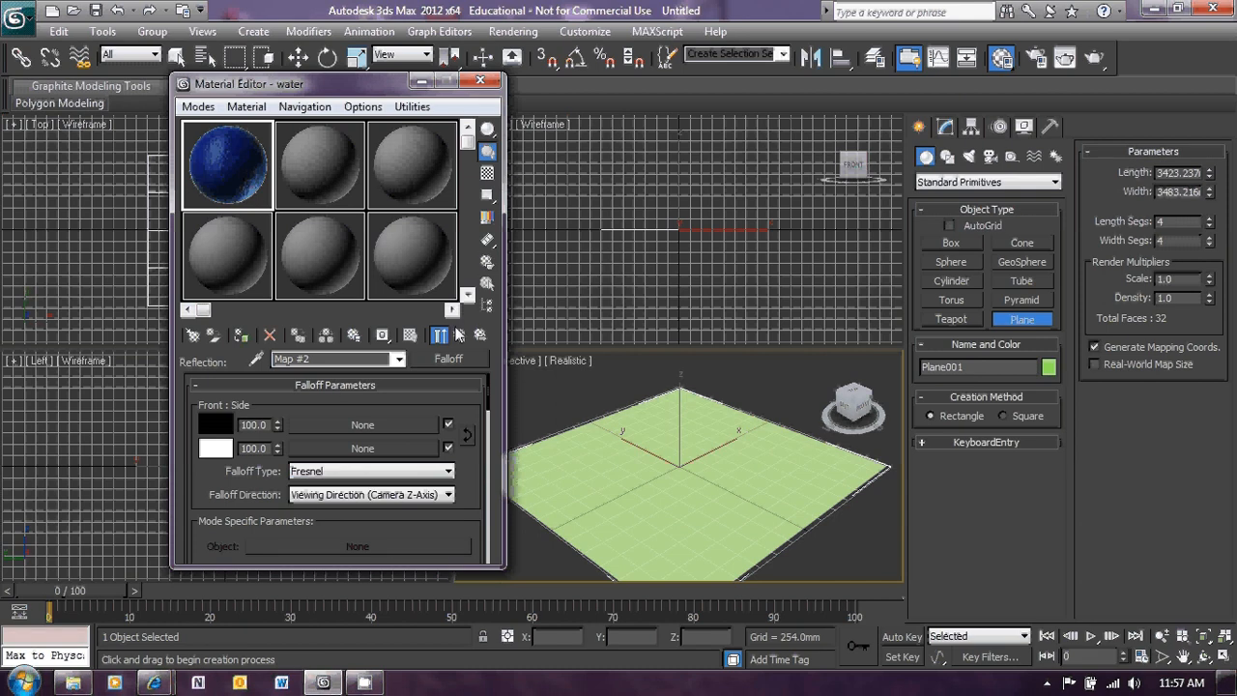
# Apply the water material to the plane and test-render a closer perspective view of it.
pyautogui.moveTo(227, 164); pyautogui.dragTo(687, 472)
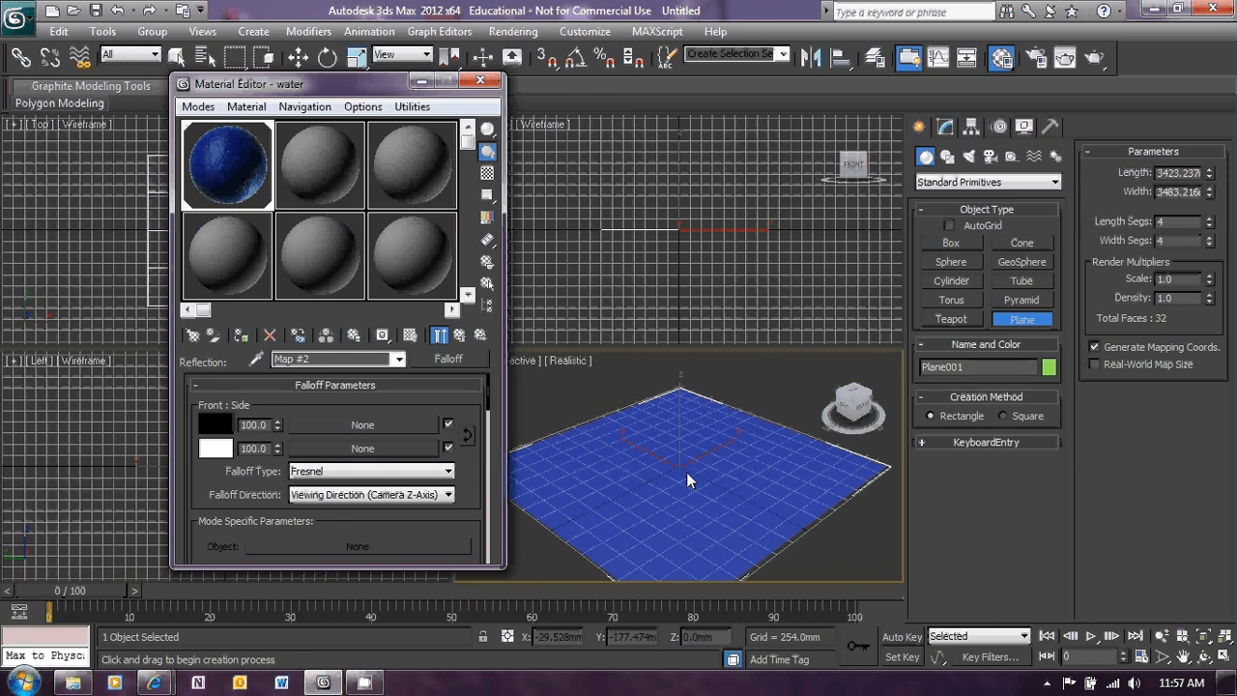
pyautogui.scroll(2, 660, 461)
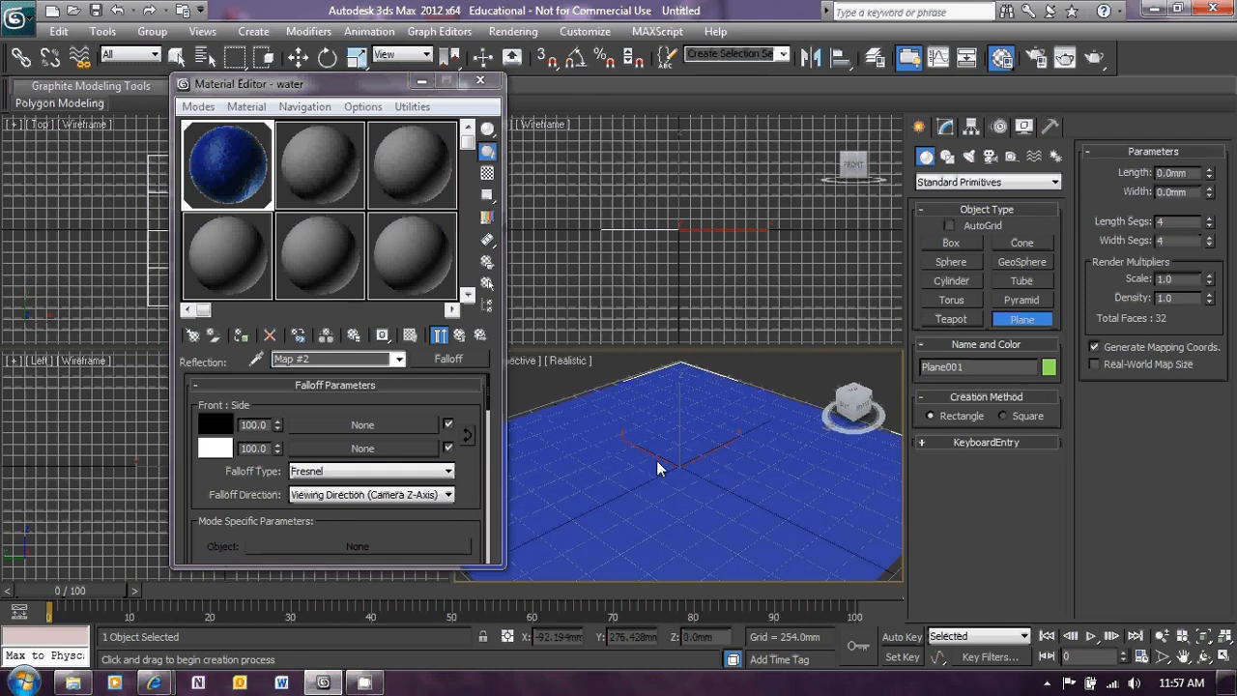
pyautogui.scroll(2, 657, 460)
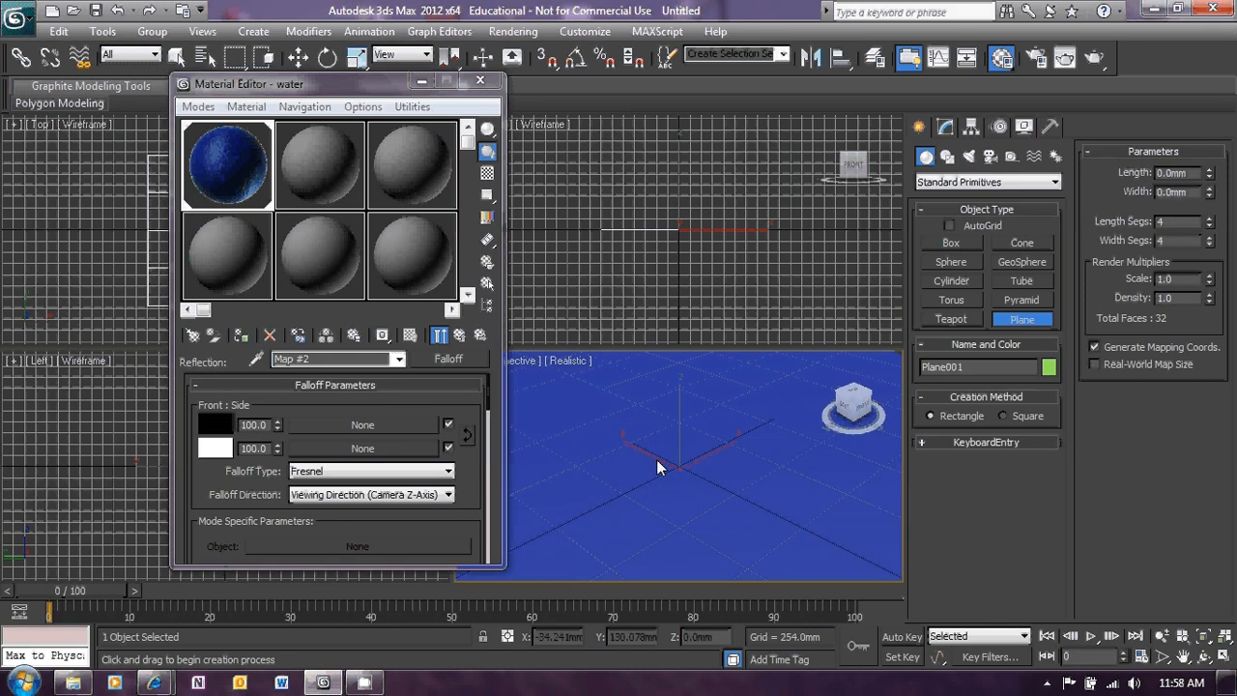
pyautogui.click(1096, 59)
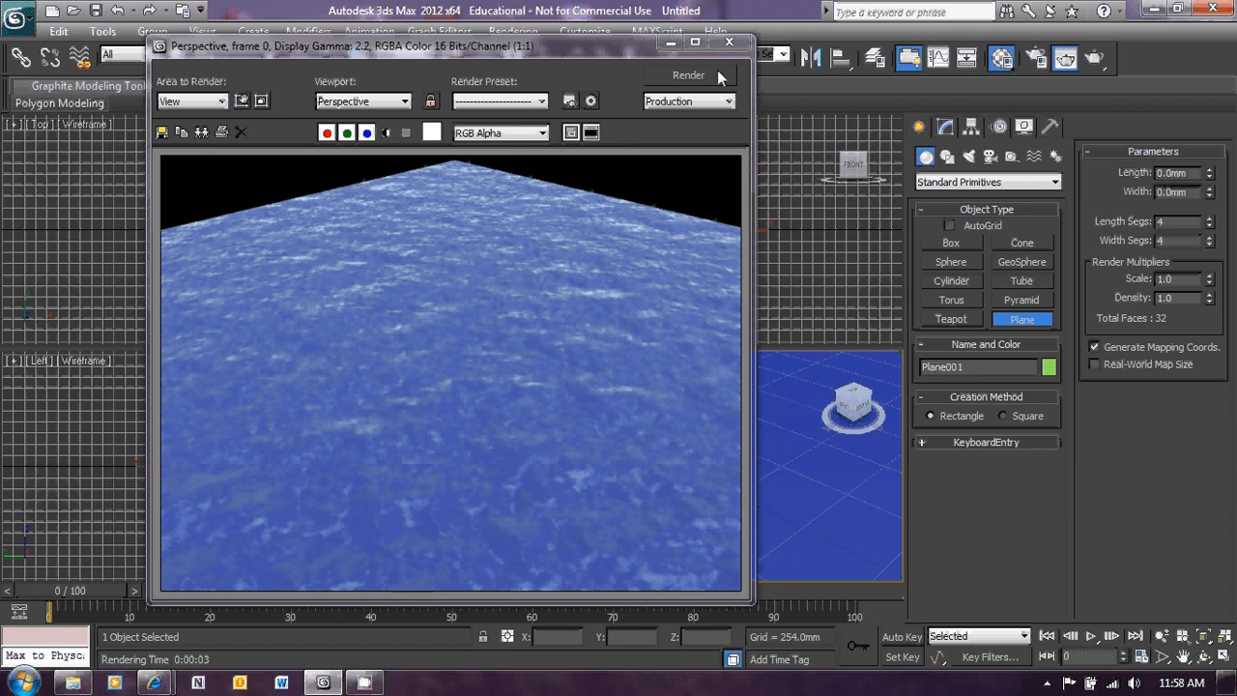
pyautogui.click(730, 43)
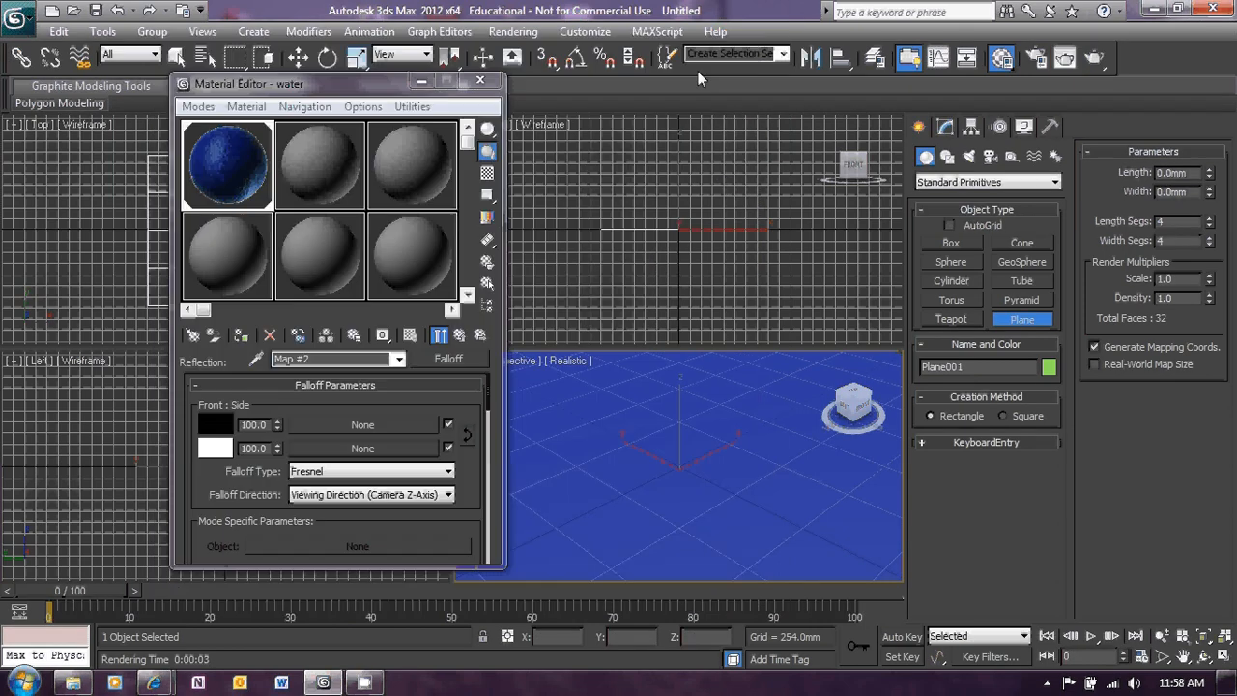
# Add two standard Target Spot lights in the Front view, placed above opposite sides of the plane and aimed diagonally down through it.
pyautogui.click(418, 83)
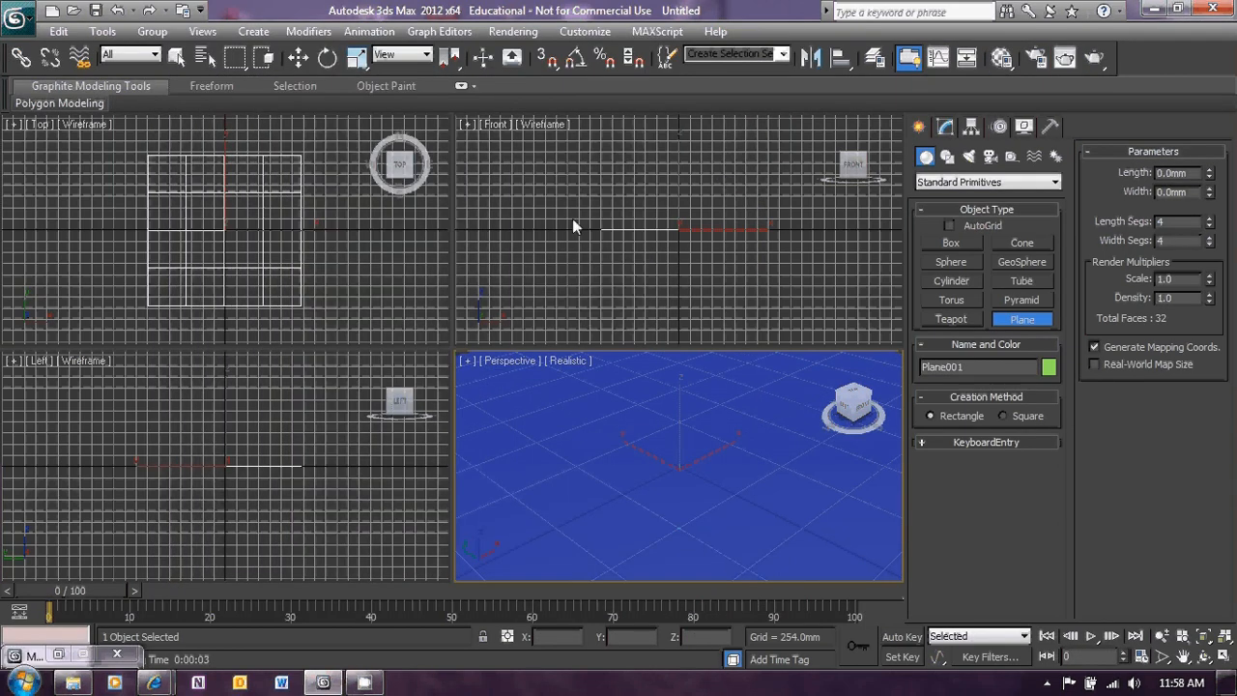
pyautogui.click(567, 233)
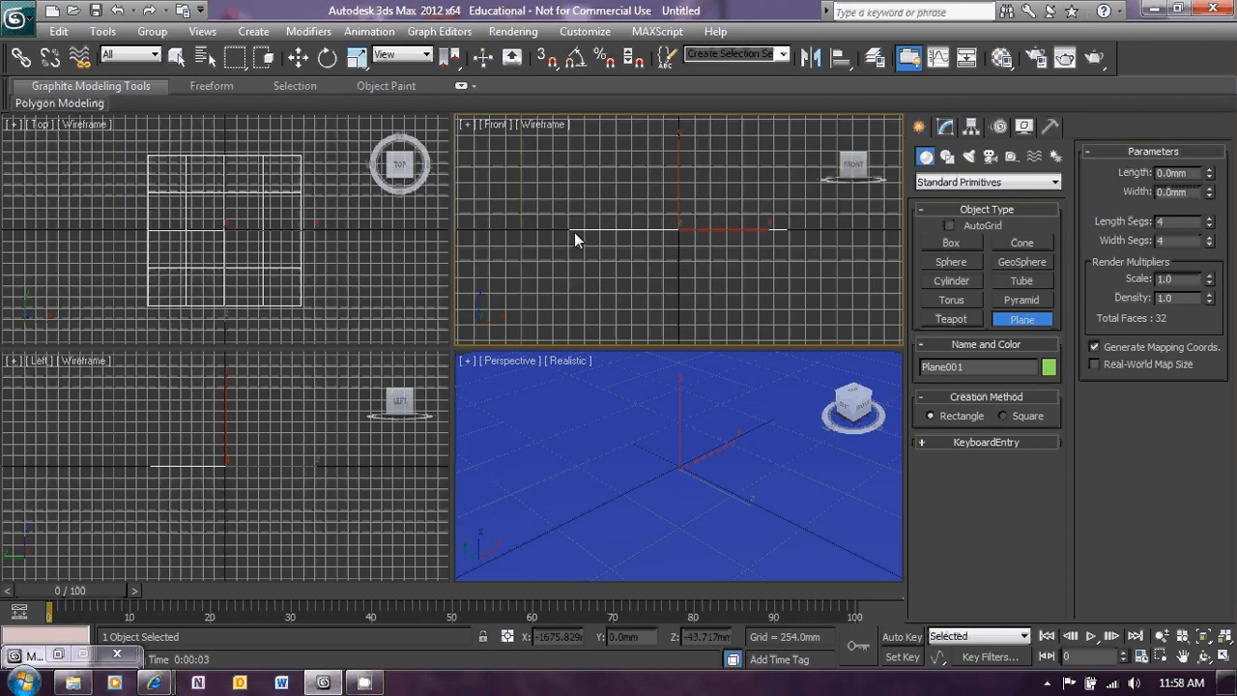
pyautogui.scroll(-2, 572, 232)
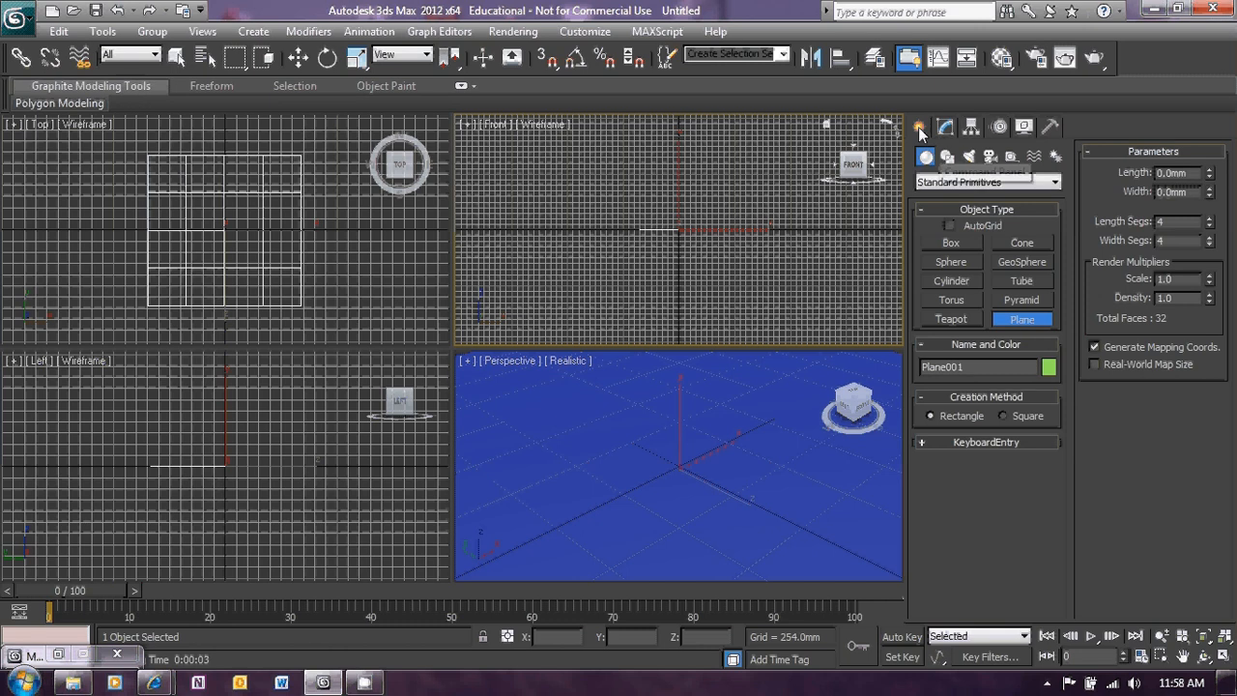
pyautogui.click(969, 158)
pyautogui.click(966, 182)
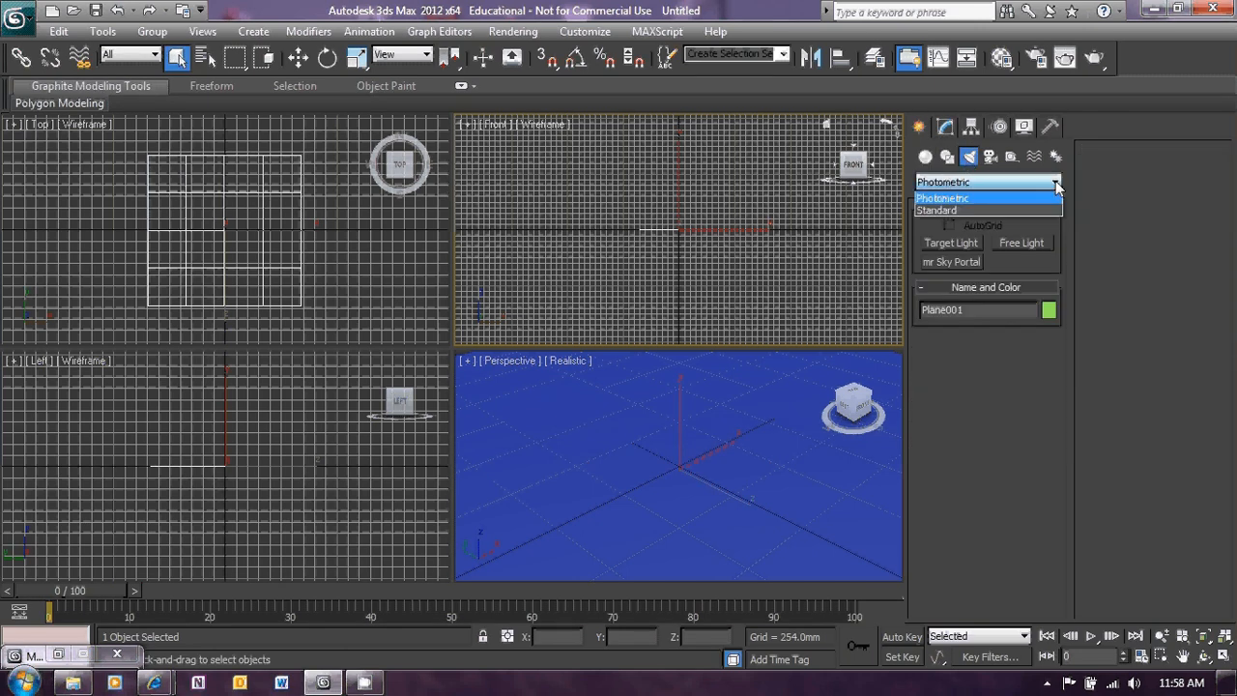
pyautogui.click(966, 211)
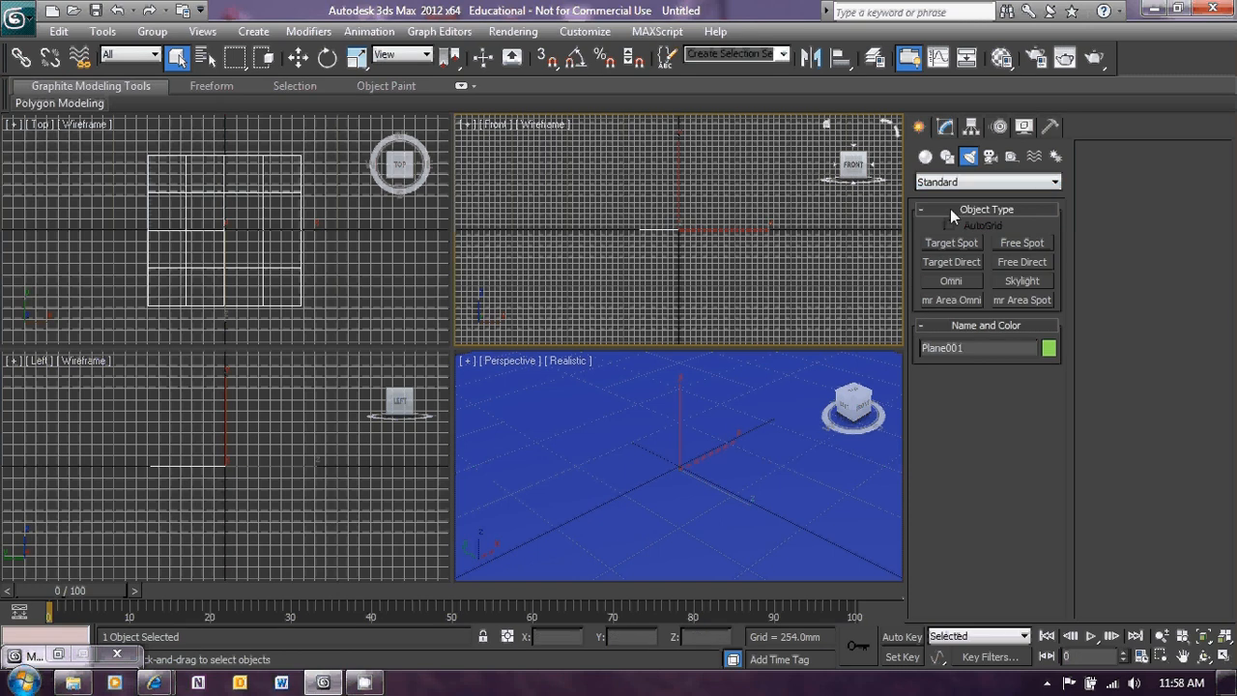
pyautogui.click(945, 242)
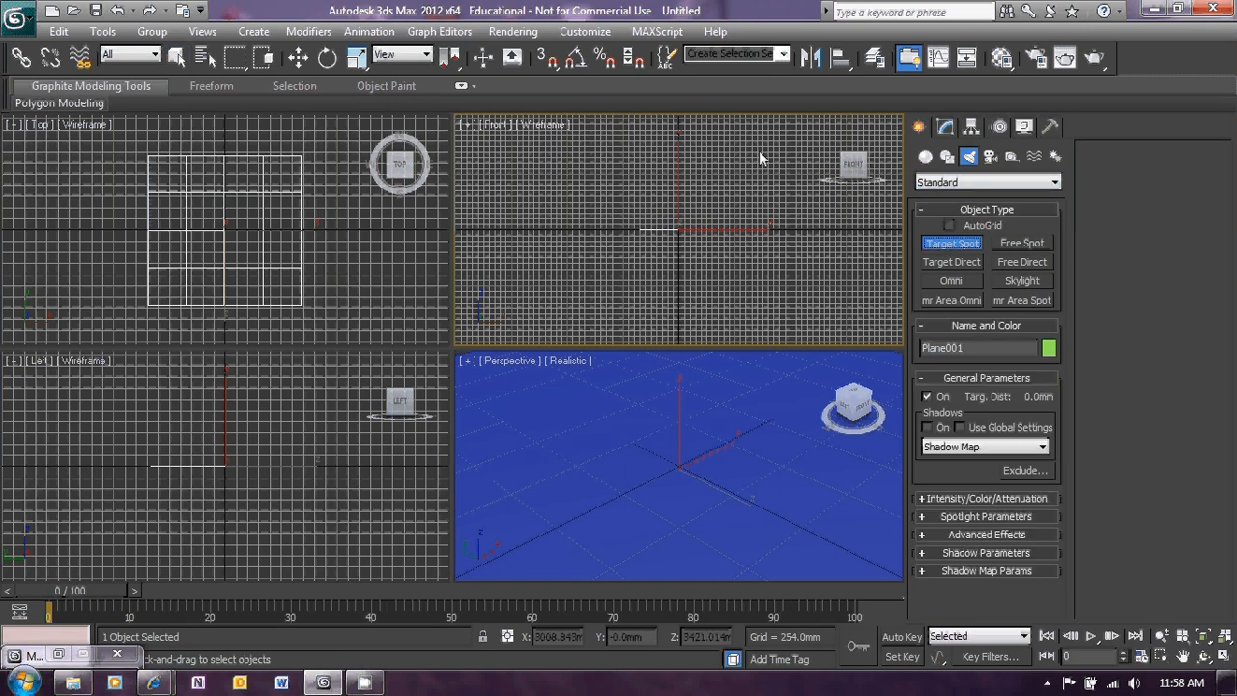
pyautogui.moveTo(759, 150); pyautogui.dragTo(611, 276)
pyautogui.moveTo(560, 137); pyautogui.dragTo(749, 271)
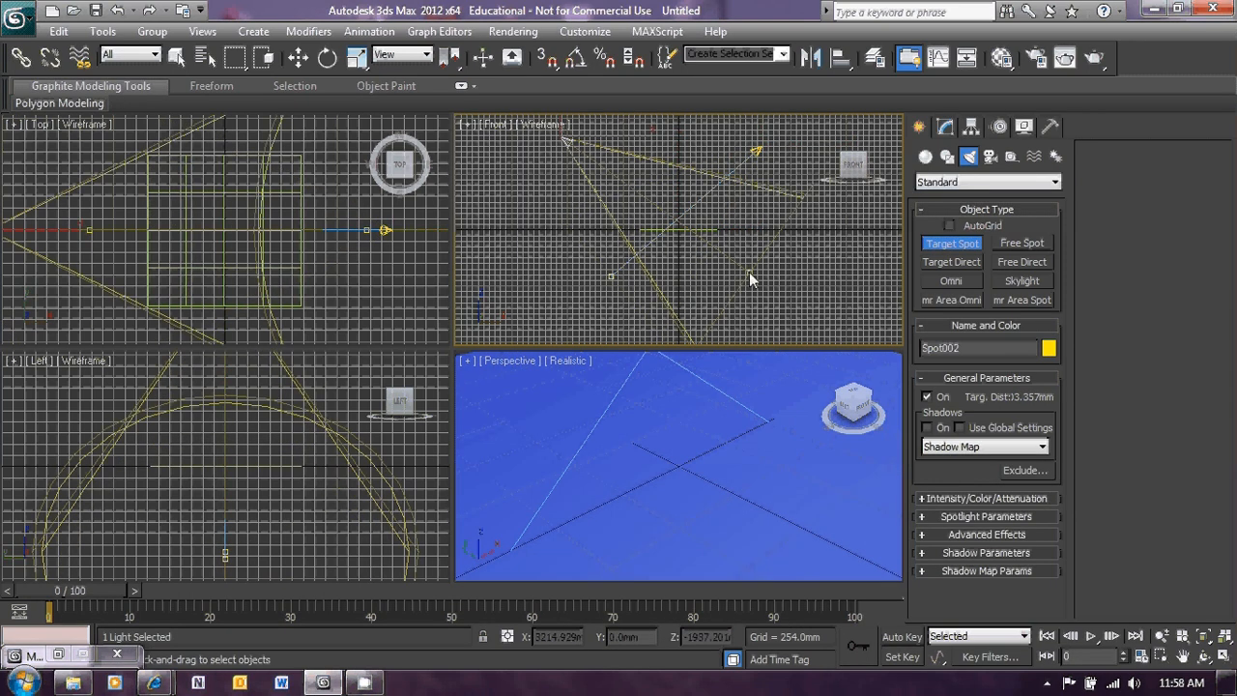
# Render the perspective view to check the water surface under the two spotlights.
pyautogui.rightClick(708, 457)
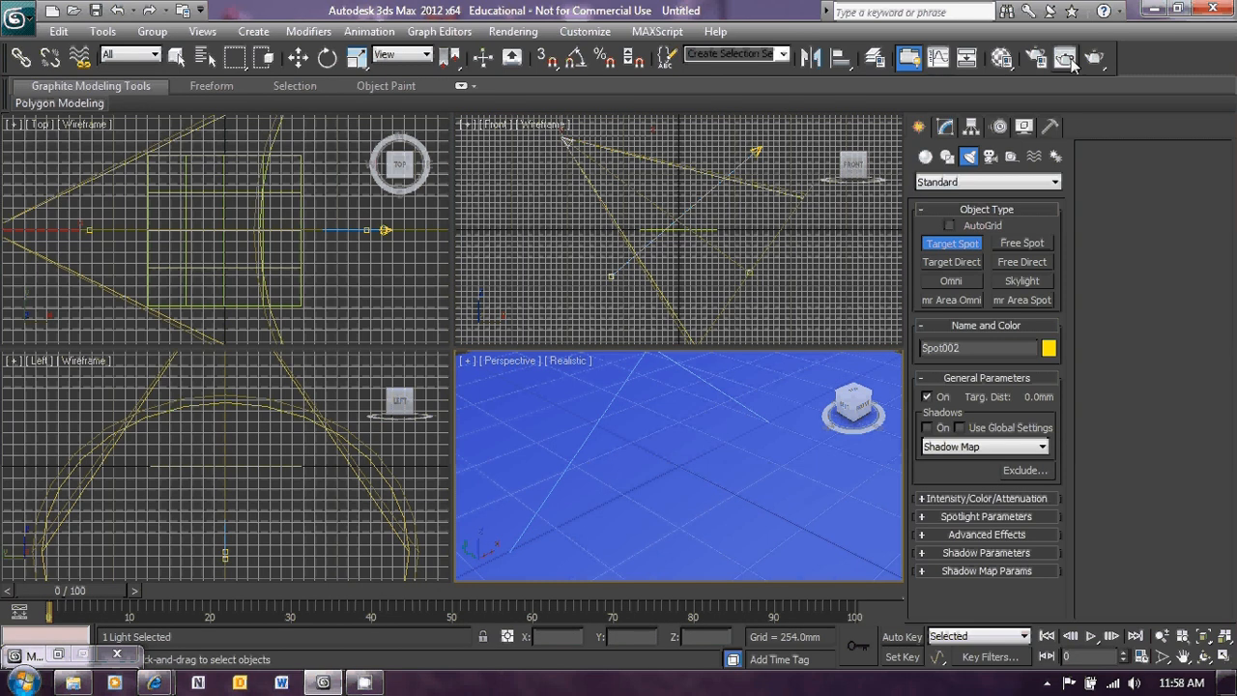
pyautogui.click(1067, 59)
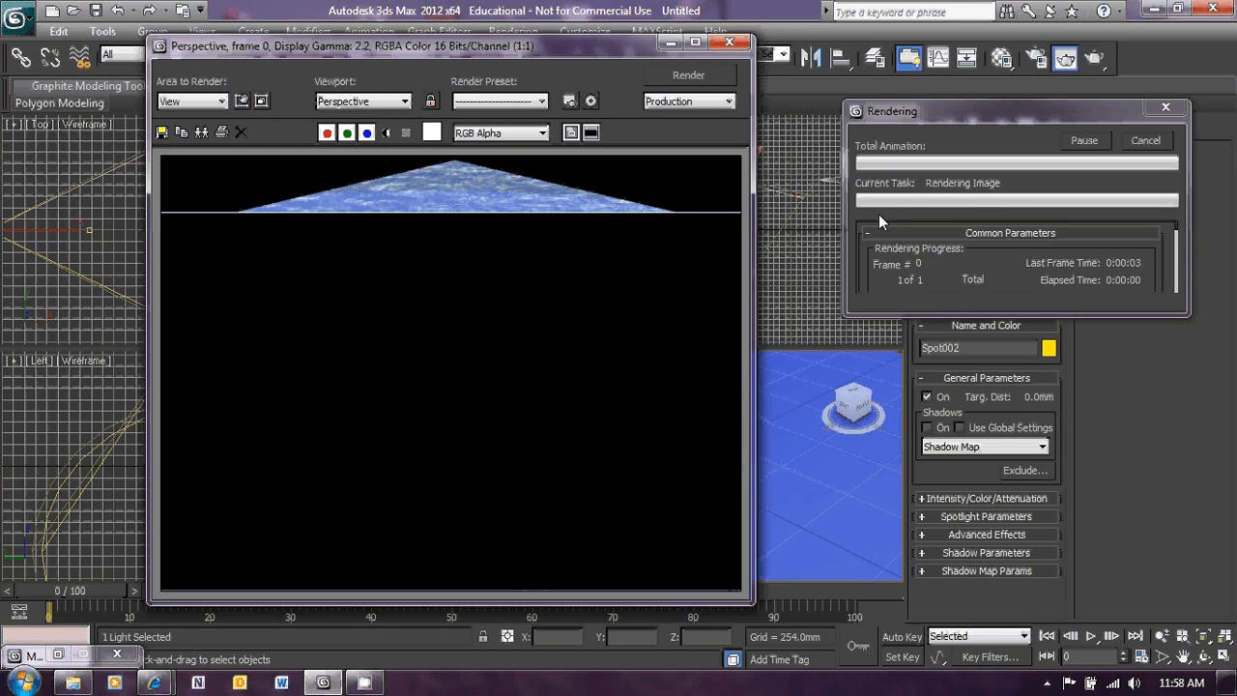